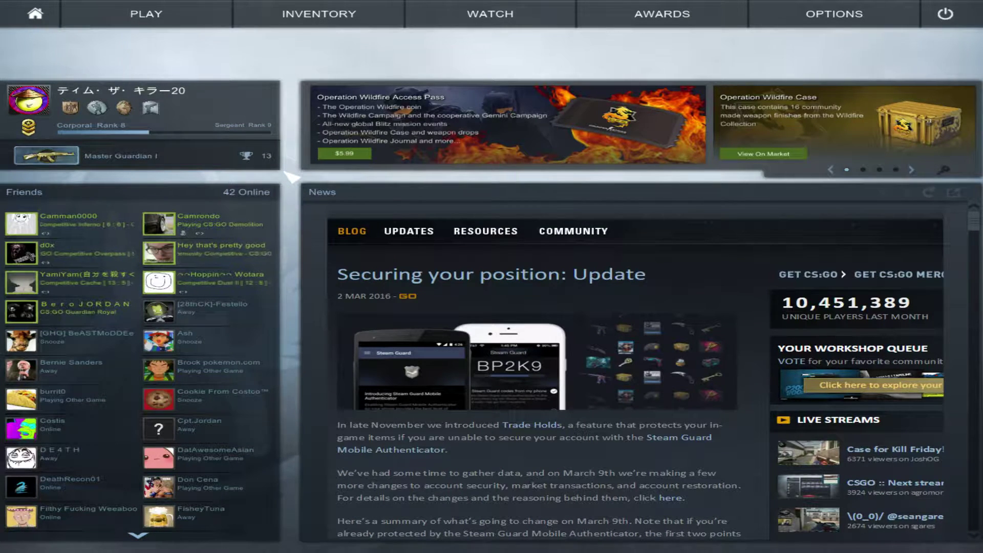
- Inspect the AK-47 | Emerald Pinstripe in the inventory, then close the preview and return to the main menu
click(296, 16)
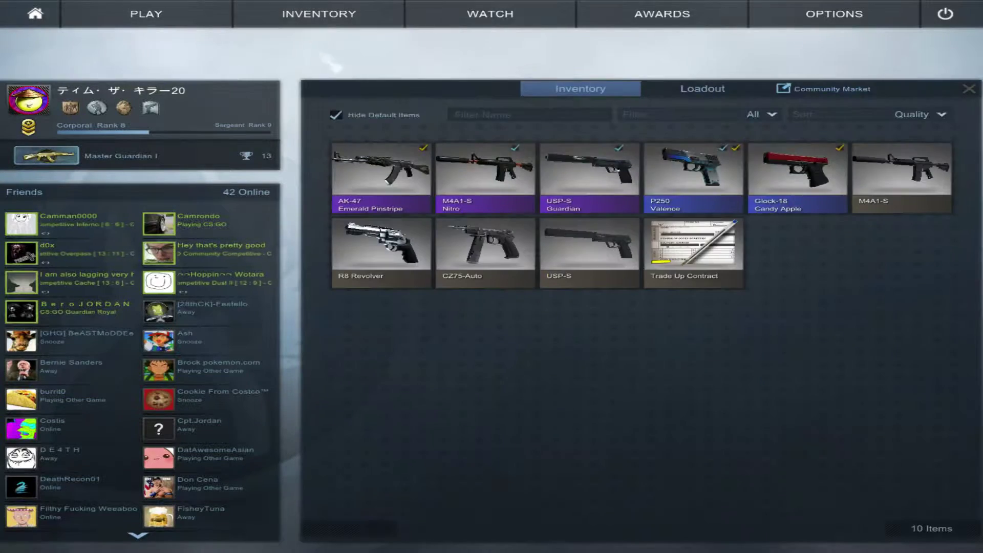
click(344, 172)
click(382, 181)
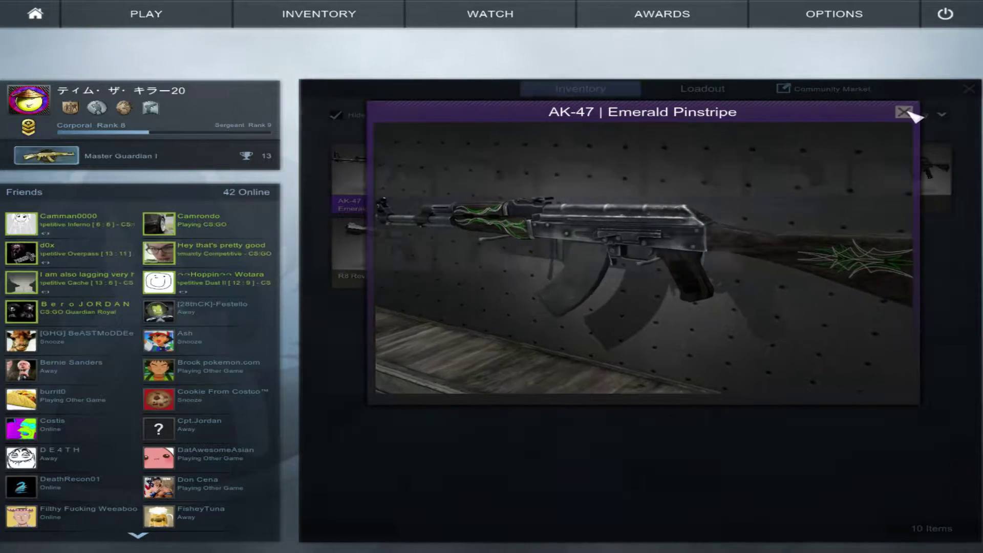
click(905, 112)
key(Escape)
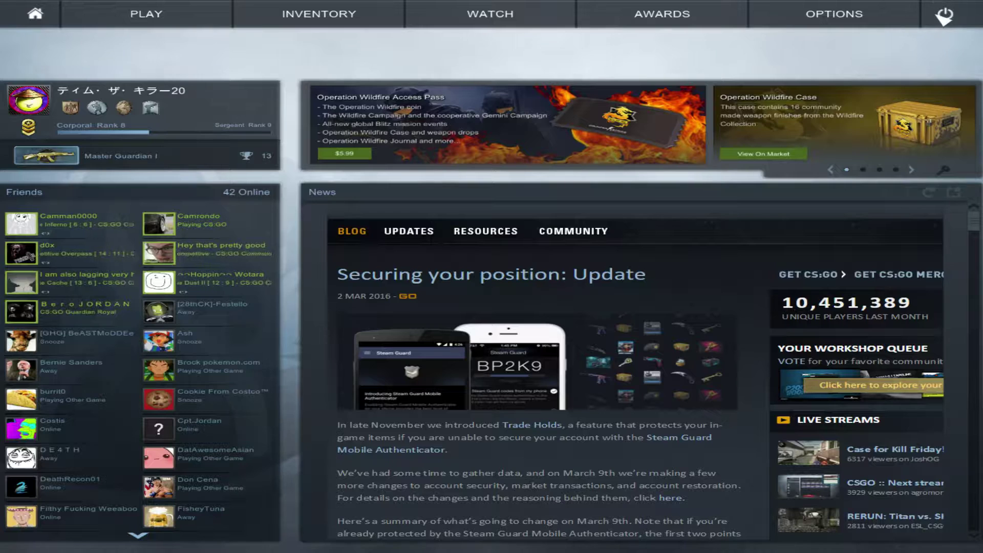
- Exit Counter-Strike: Global Offensive to the Windows desktop
click(961, 18)
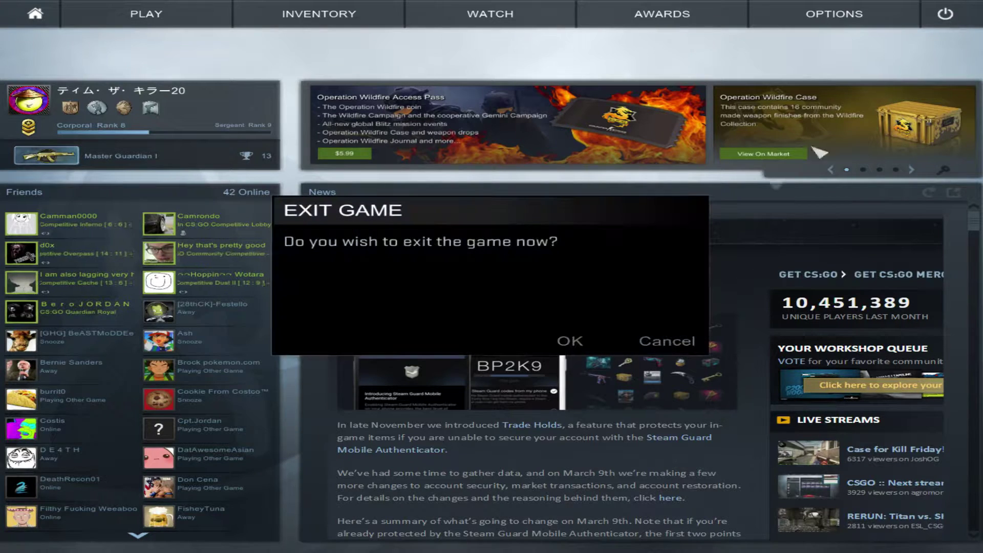
click(570, 341)
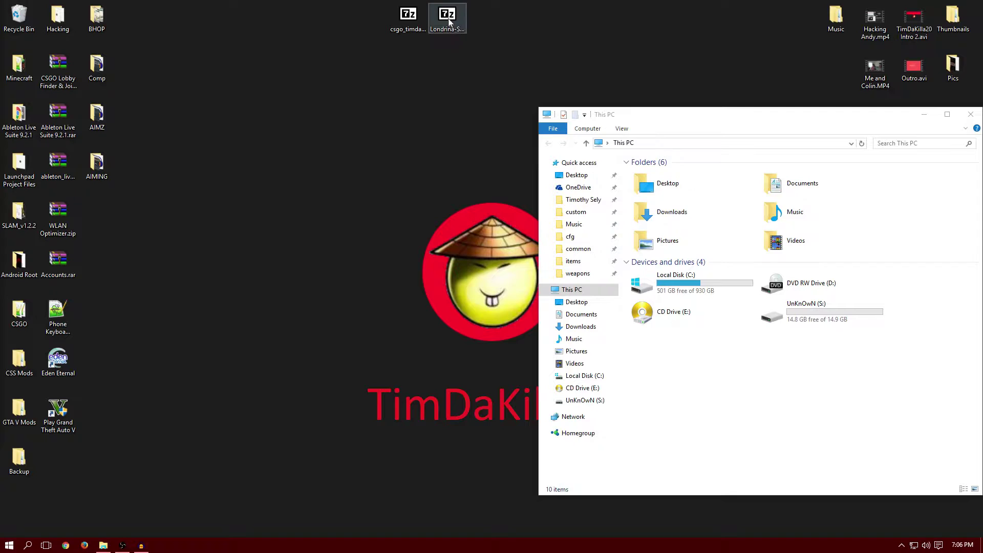
- Extract the Steam folder from the Londrina-Solid-for-CSGO.7z archive to the desktop and close the archive
double_click(447, 40)
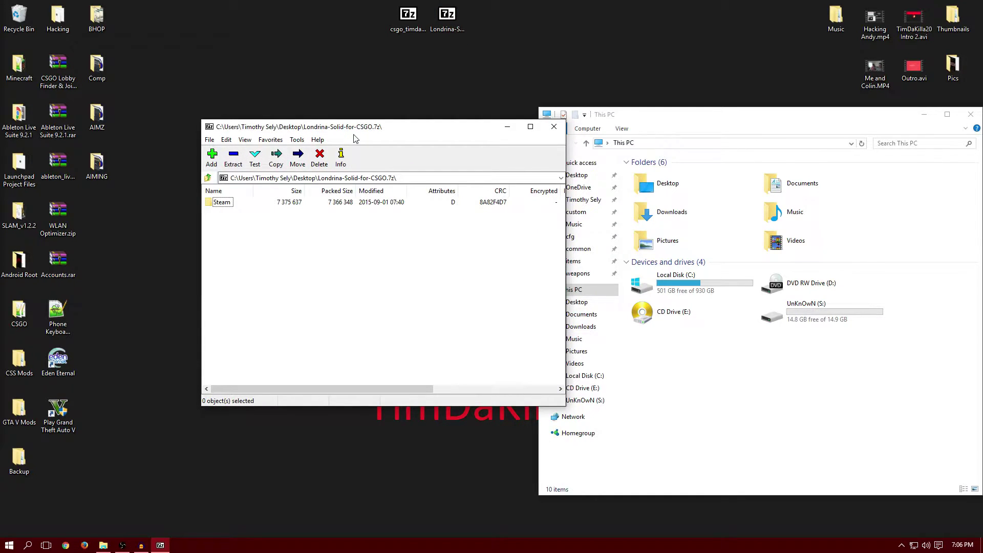
drag(222, 202, 466, 95)
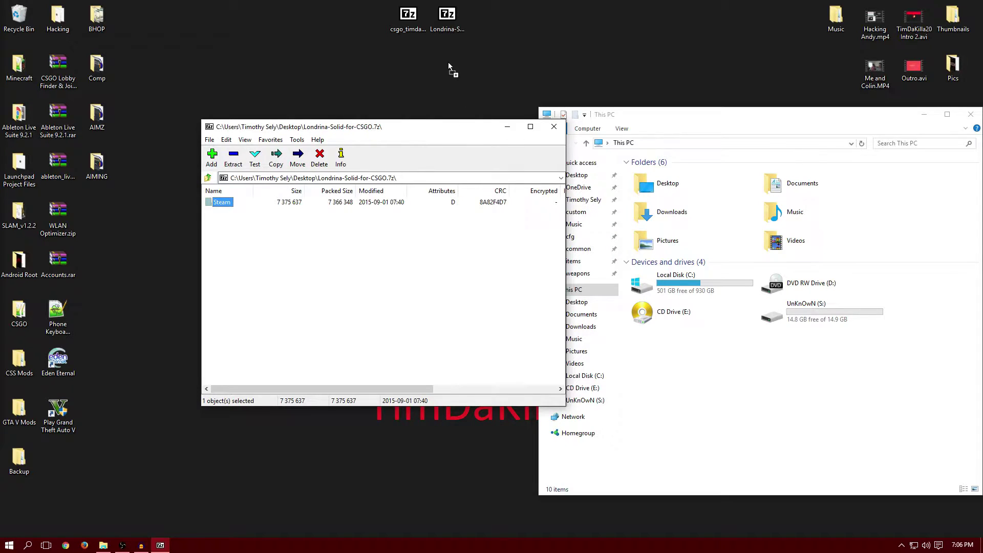
drag(449, 61, 449, 62)
click(544, 128)
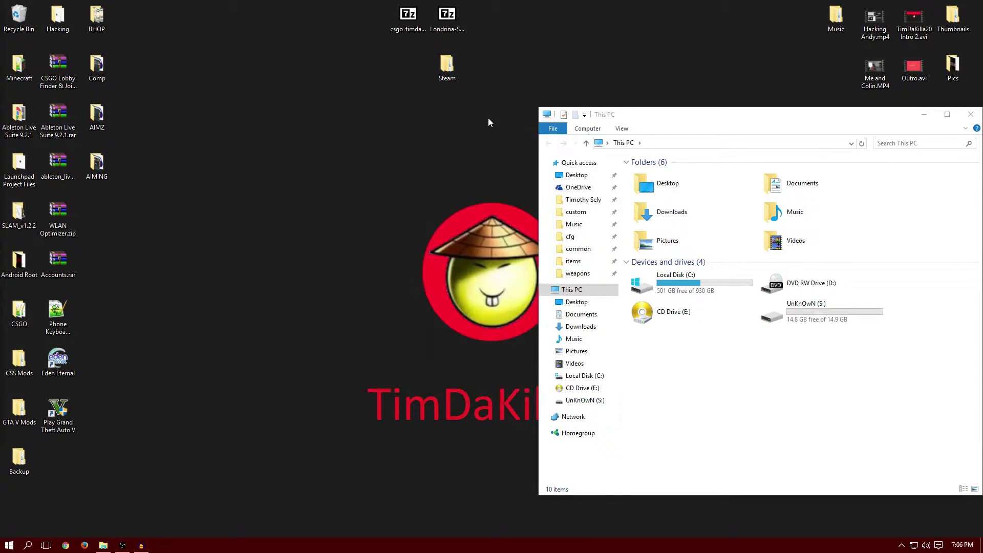
- Examine the font files in the extracted Steam folder's innermost flash subfolder, then close the folder window
double_click(445, 70)
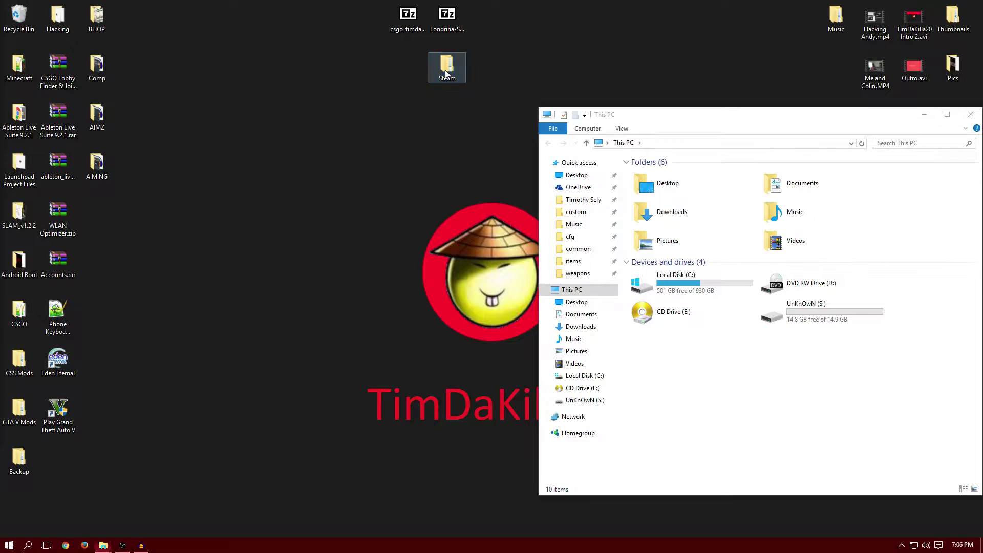
double_click(640, 170)
click(632, 172)
double_click(632, 172)
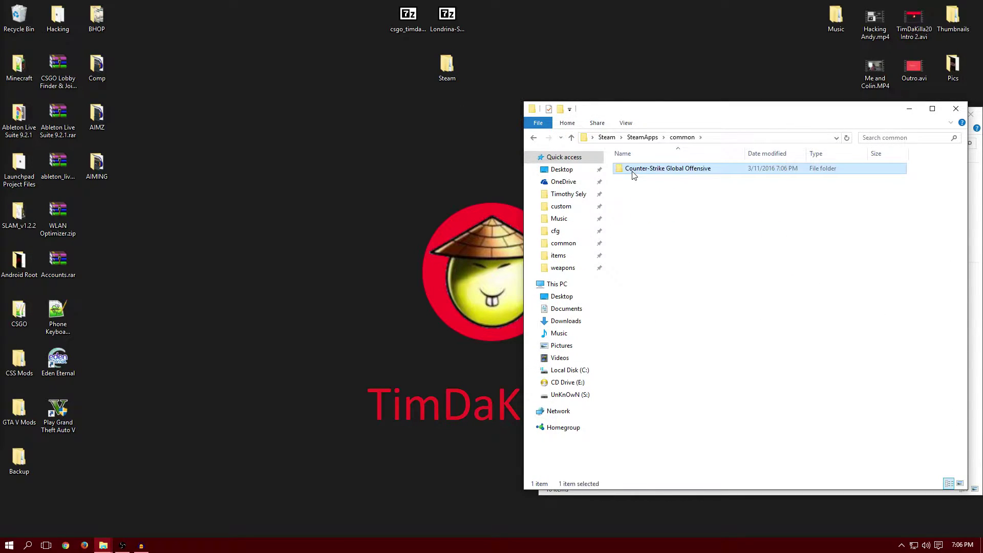
double_click(633, 172)
double_click(633, 172)
double_click(633, 172)
double_click(633, 172)
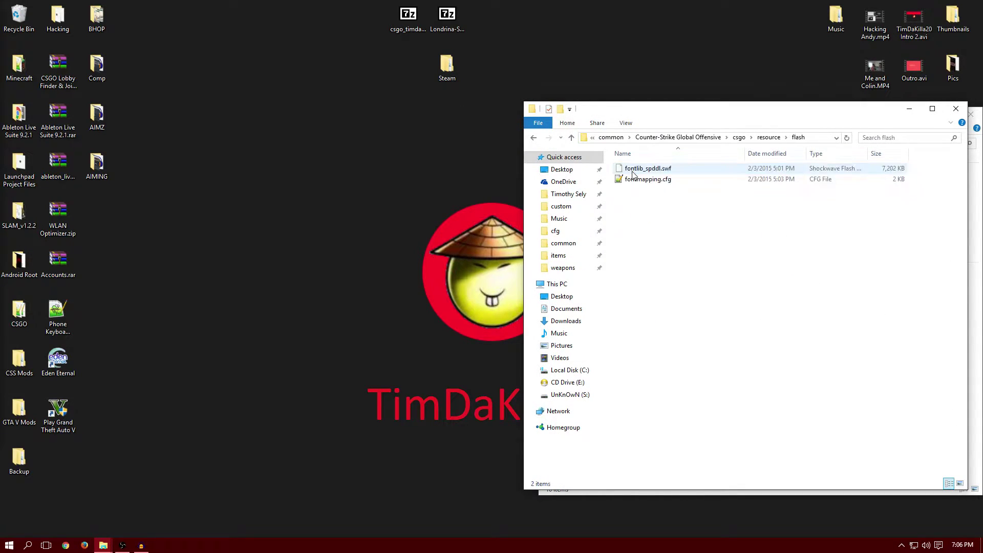
drag(669, 204, 667, 149)
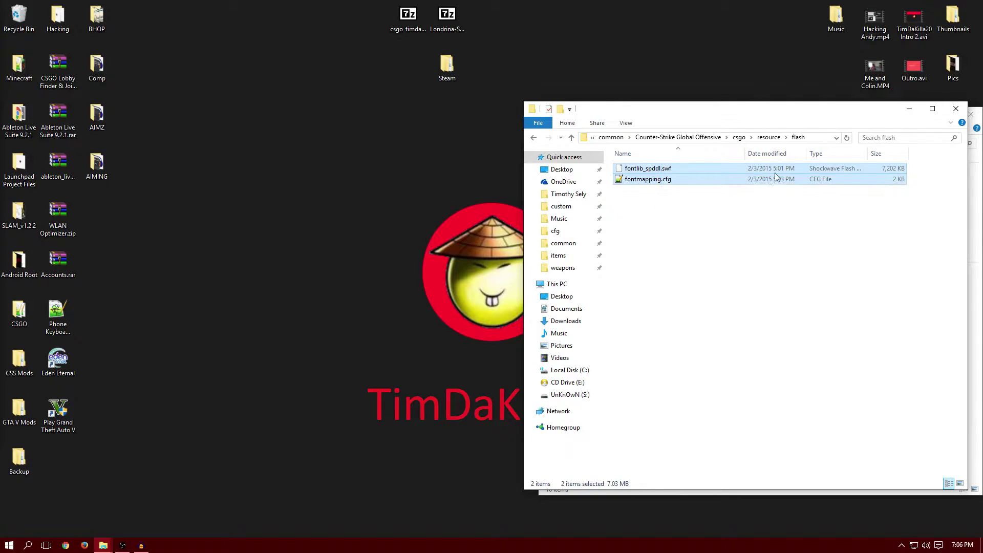
click(955, 109)
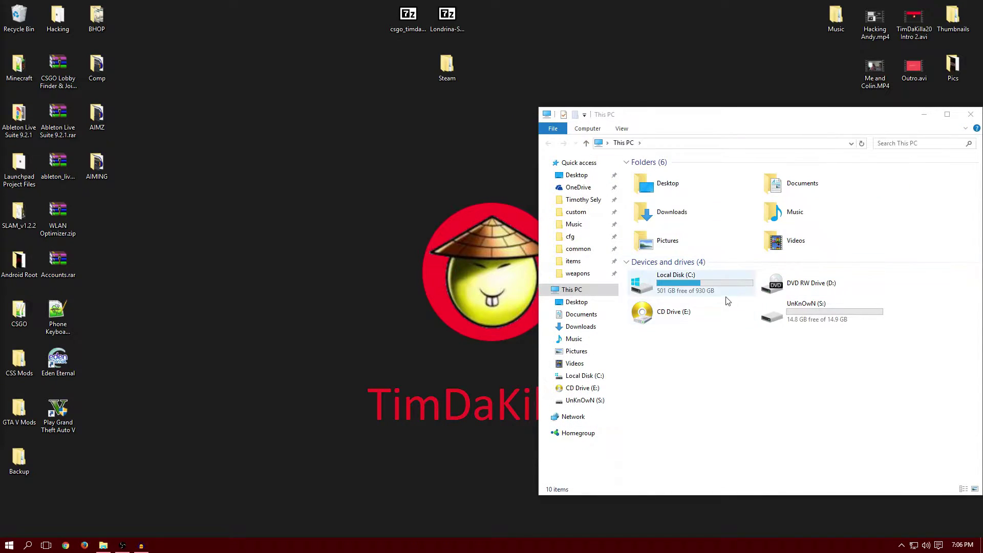
- Move the extracted Steam folder from the desktop into Program Files (x86) on Local Disk (C:)
double_click(712, 296)
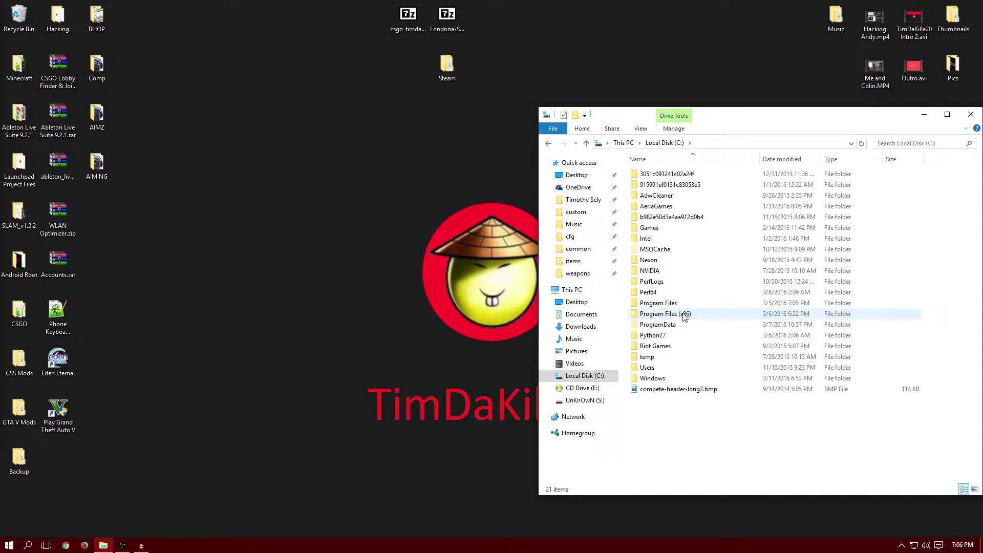
double_click(684, 314)
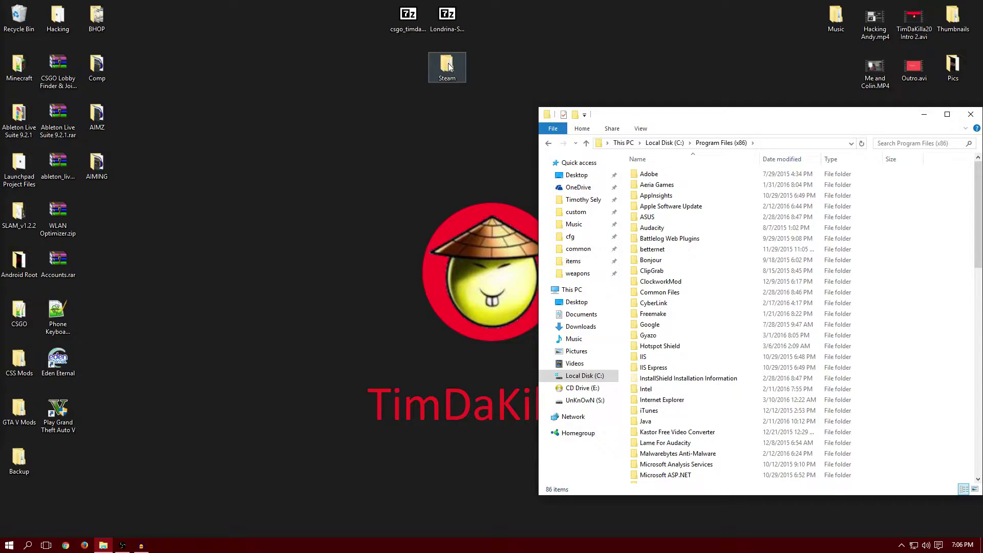
drag(449, 70, 629, 228)
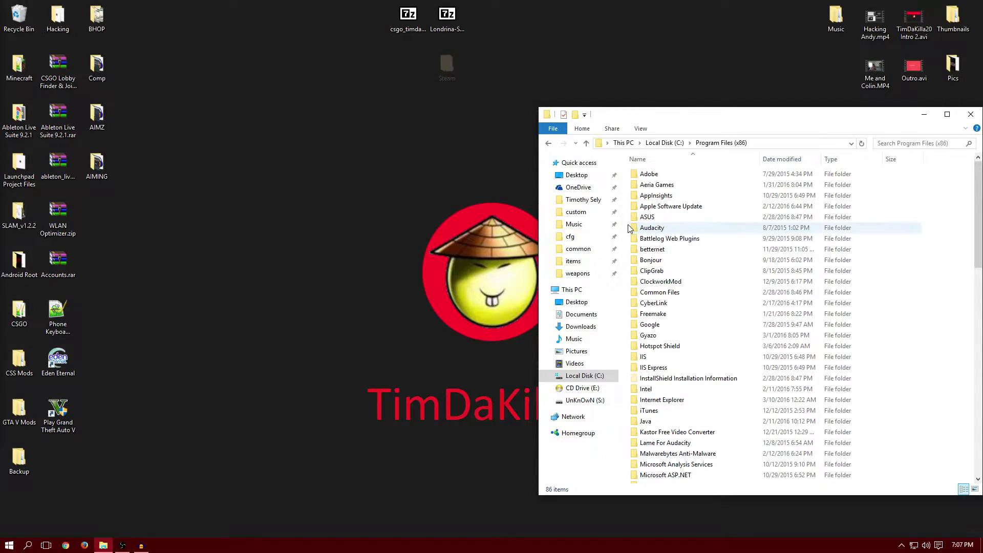
- Open the installed Counter-Strike Global Offensive folder under Steam\steamapps\common in Program Files (x86)
scroll(645, 256, down, 5)
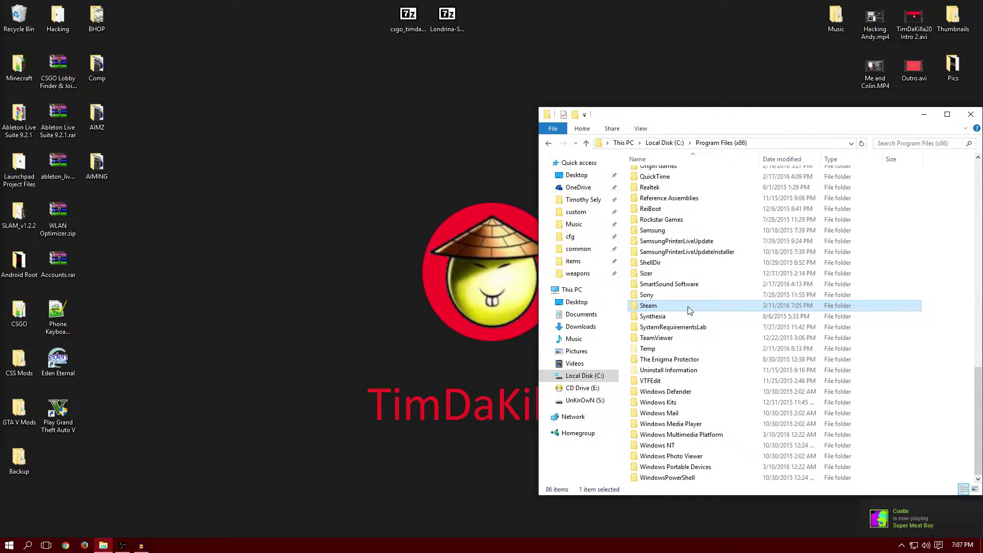
double_click(689, 311)
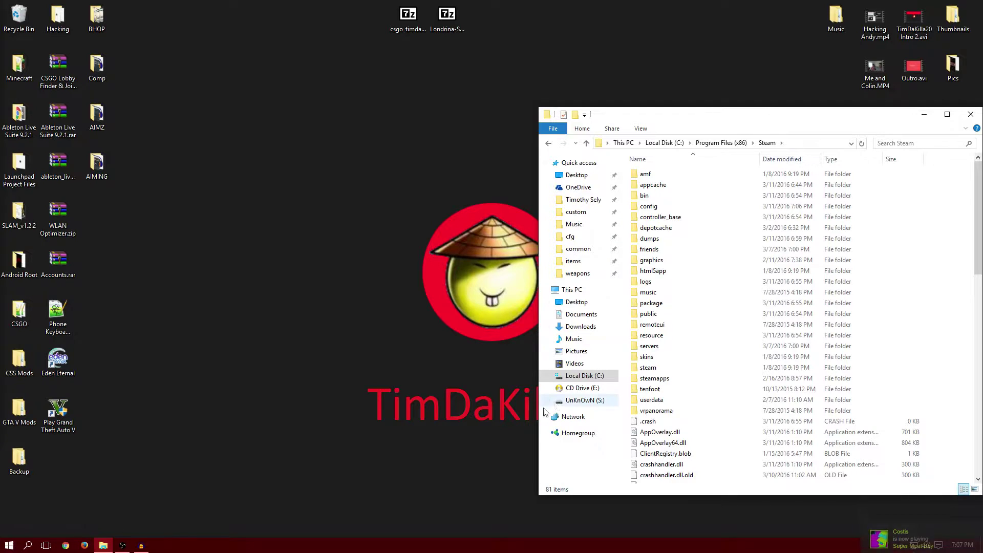
double_click(686, 379)
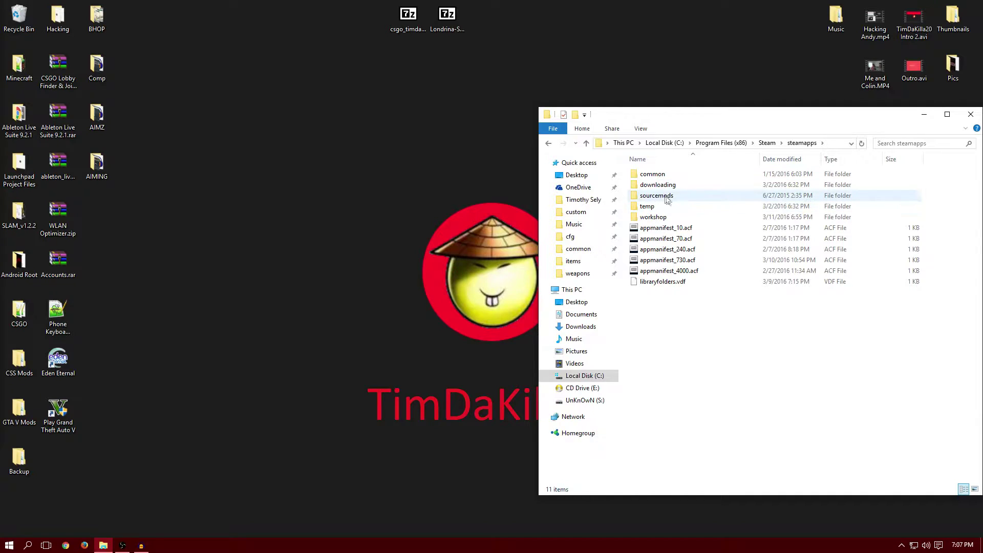
double_click(668, 176)
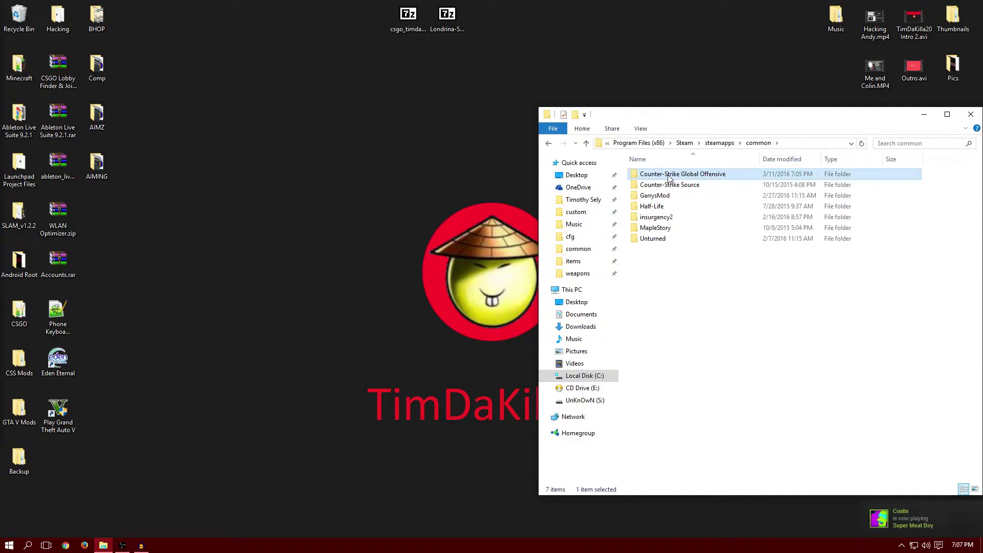
double_click(668, 175)
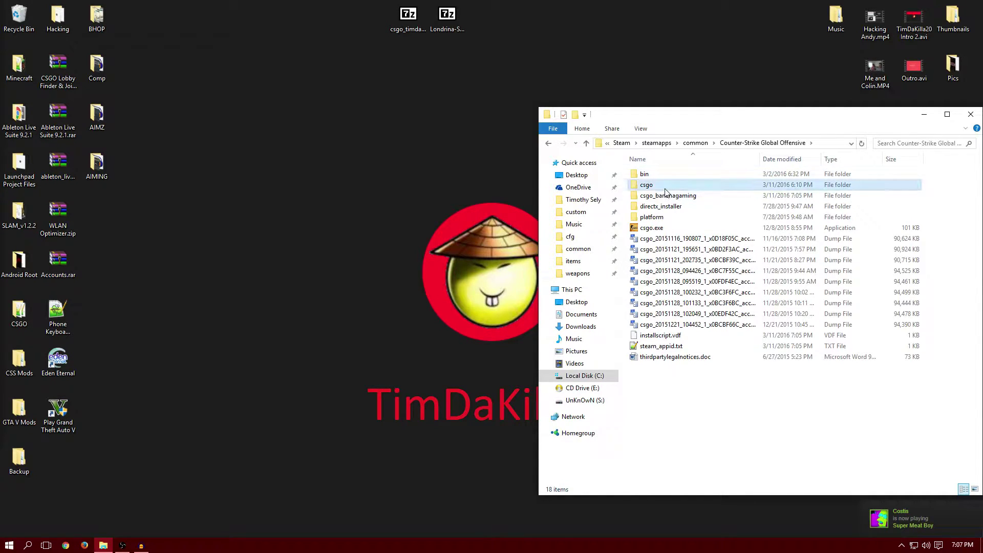
double_click(670, 185)
click(734, 143)
double_click(665, 195)
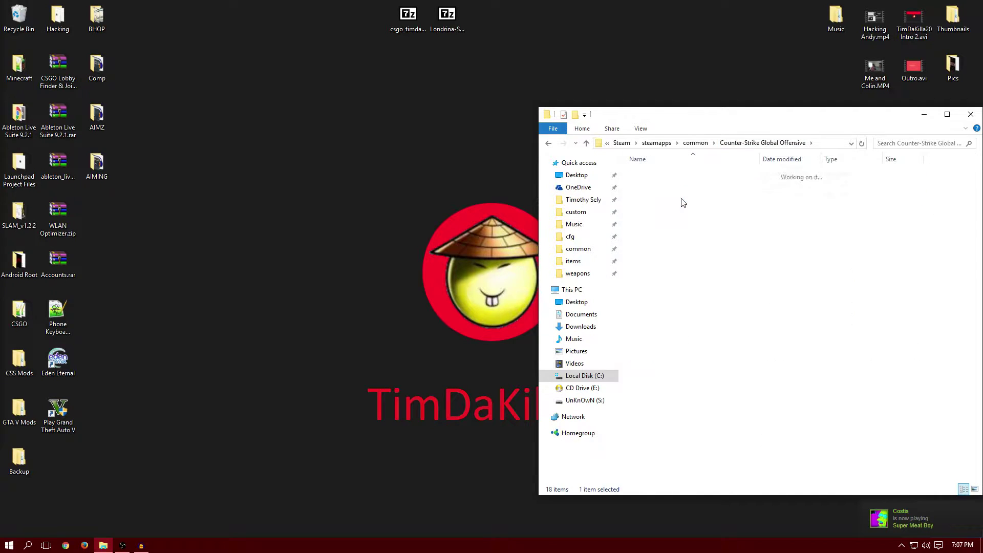
double_click(682, 175)
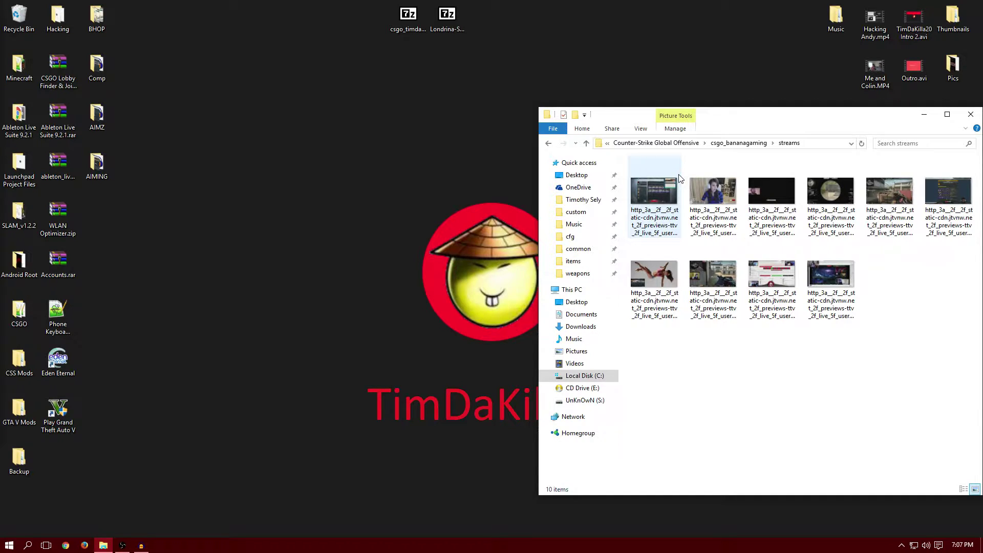
click(674, 144)
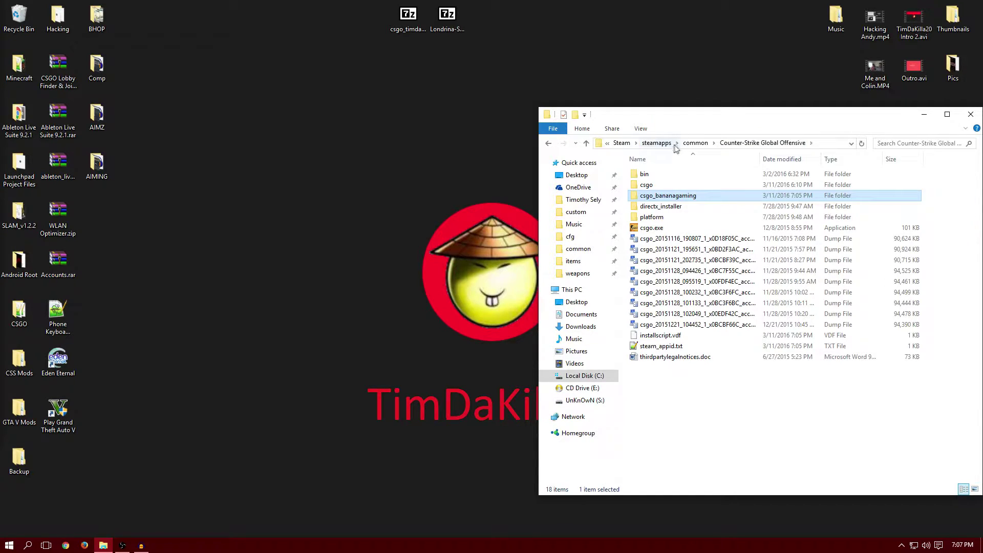
- Check the game's csgo\resource\flash folder for the font files, selecting fontmapping.cfg and fontlib_spddl.swf
double_click(661, 184)
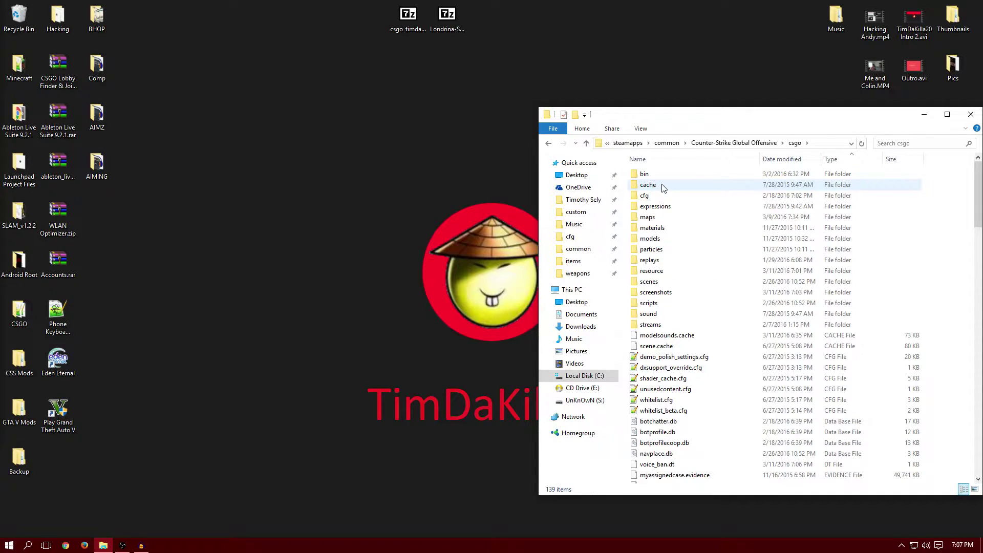
double_click(653, 271)
double_click(649, 174)
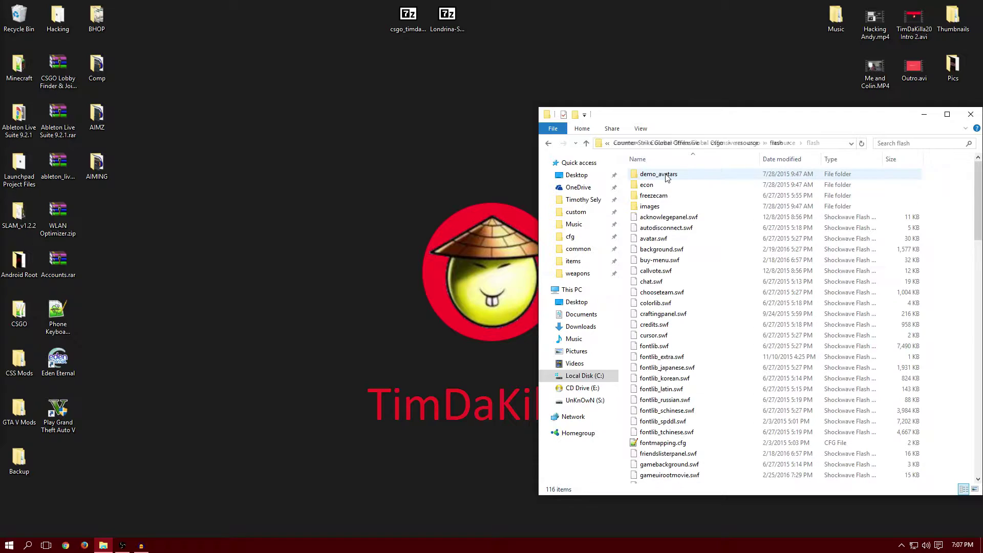
scroll(661, 230, down, 5)
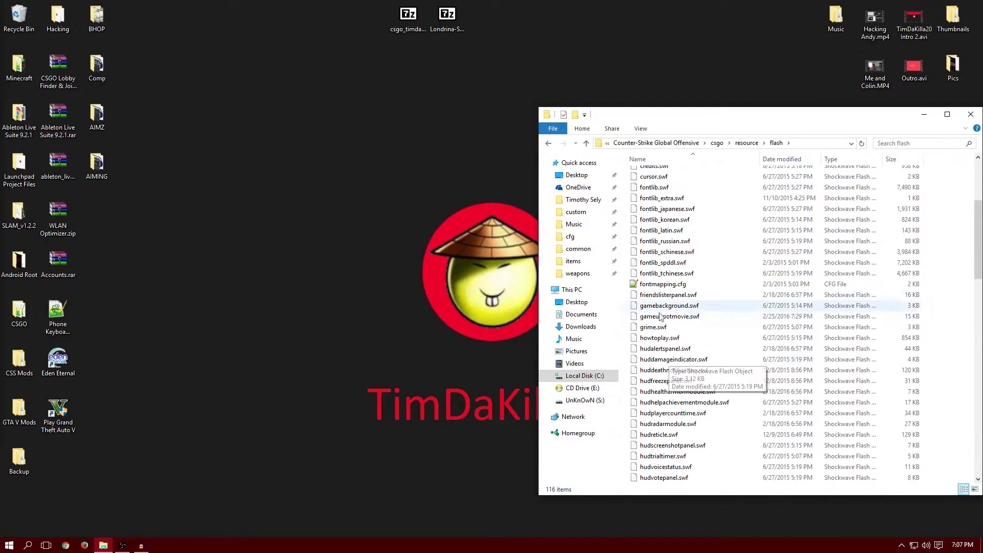
click(665, 284)
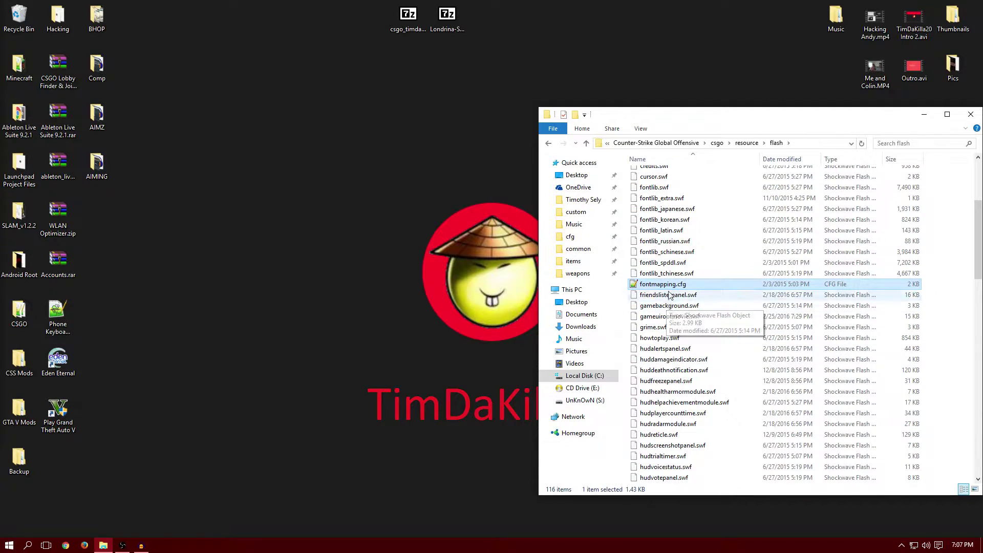
ctrl+click(666, 263)
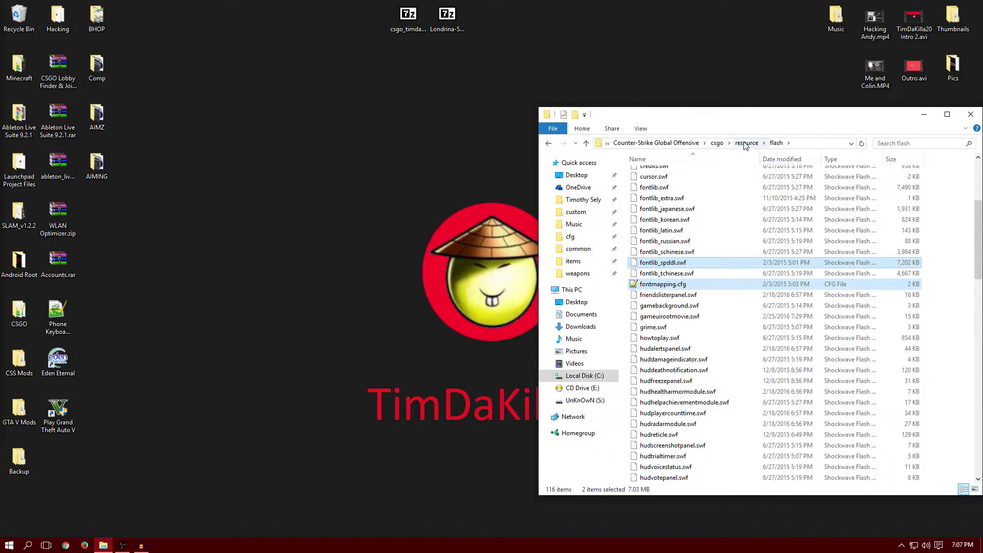
- Review the nested folder path inside Londrina-Solid-for-CSGO.7z from Steam down to resource, then close the archive
double_click(445, 20)
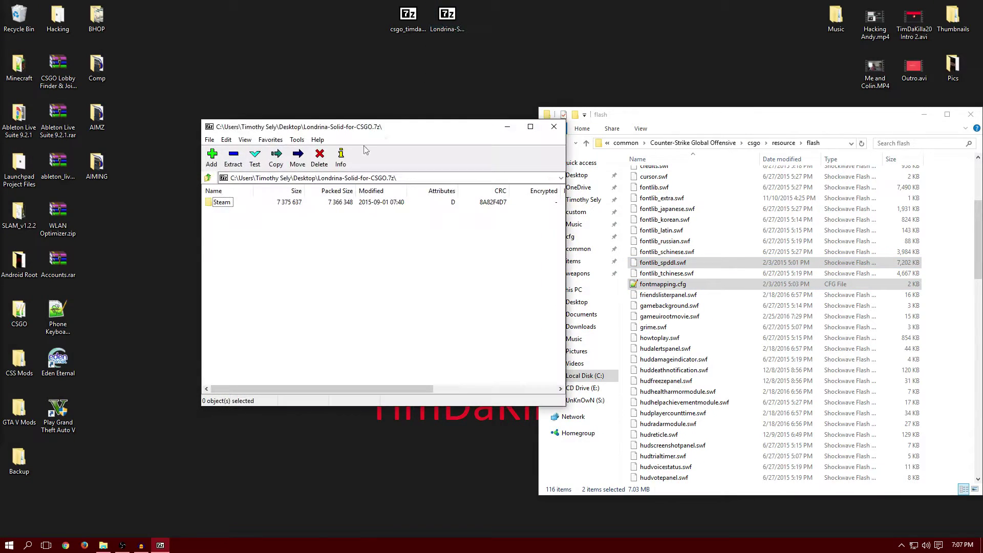
double_click(222, 202)
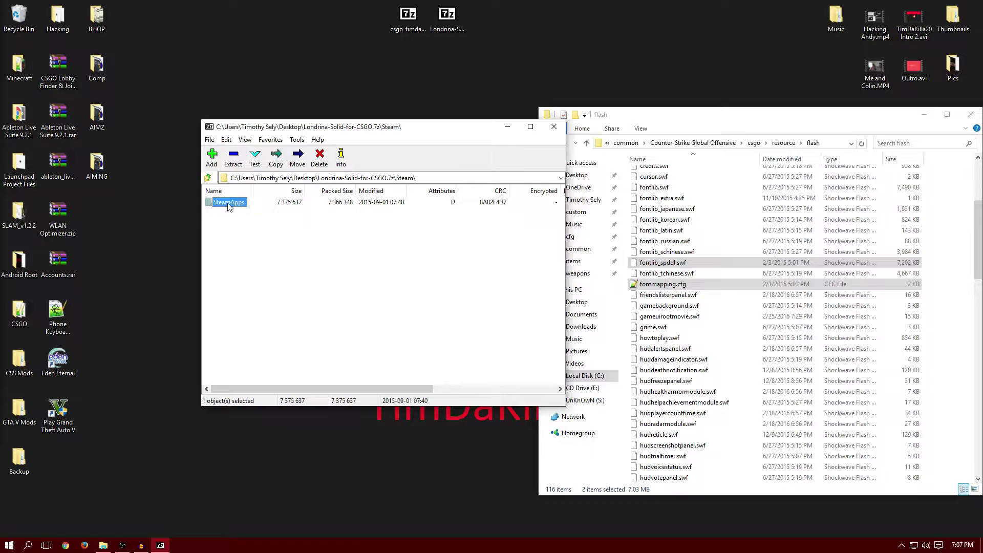
double_click(222, 202)
double_click(222, 203)
double_click(221, 202)
double_click(222, 203)
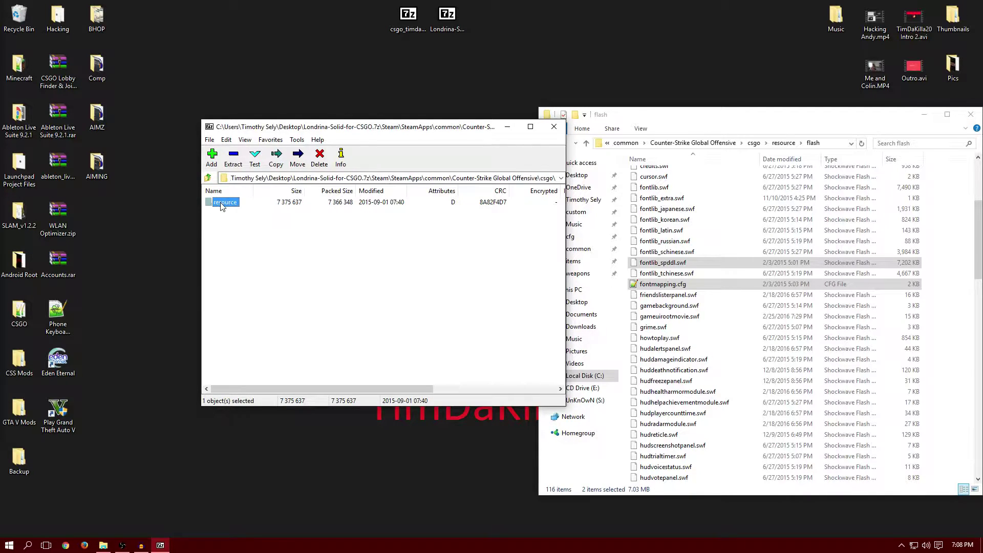
click(210, 178)
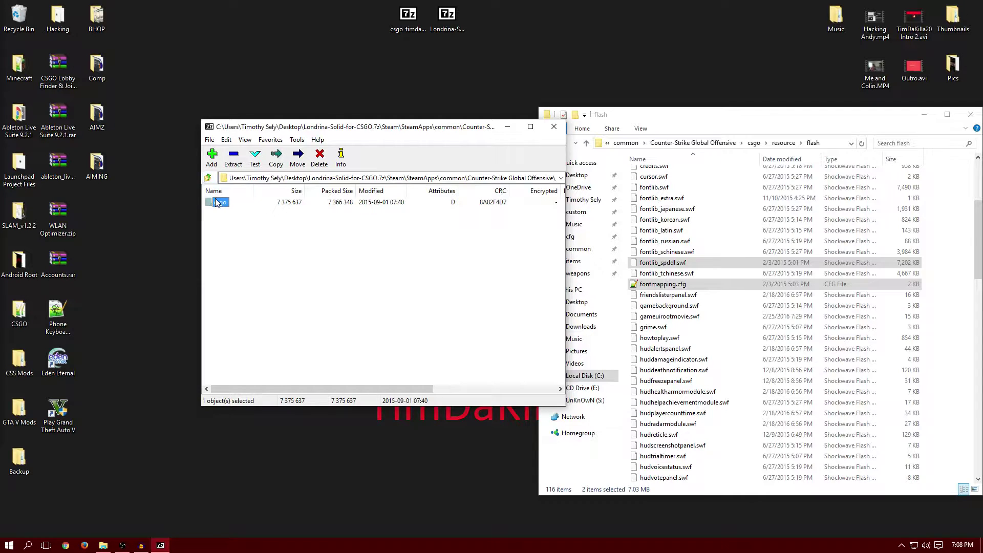
click(208, 178)
click(208, 179)
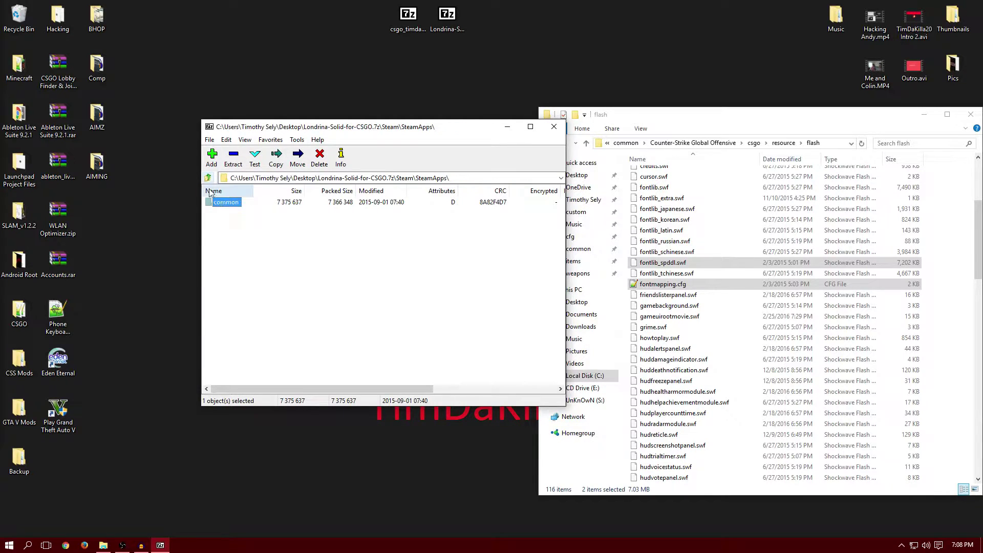
click(554, 126)
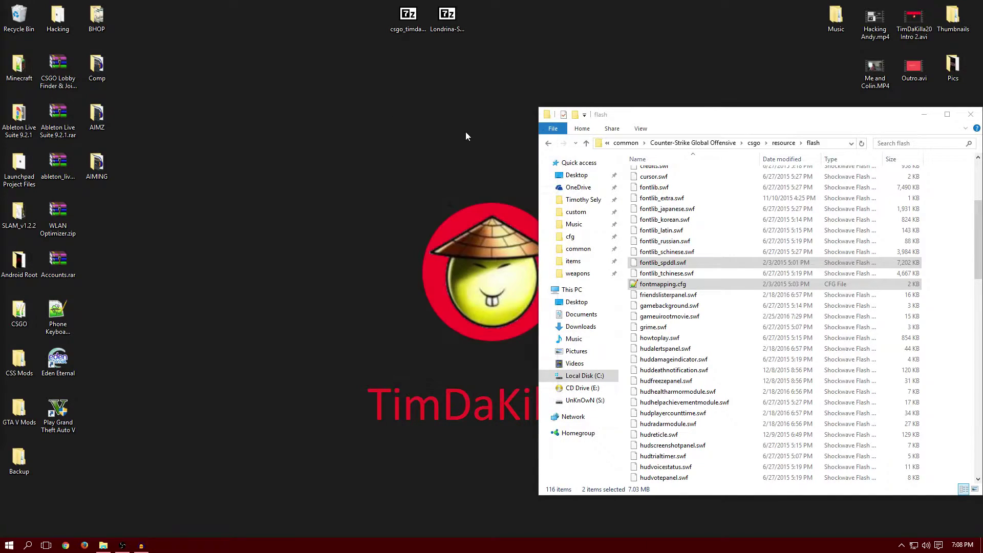
- Return to the Counter-Strike Global Offensive folder and extract csgo_timdakilla20.txt from its 7z archive onto the desktop, then close the archive
click(698, 143)
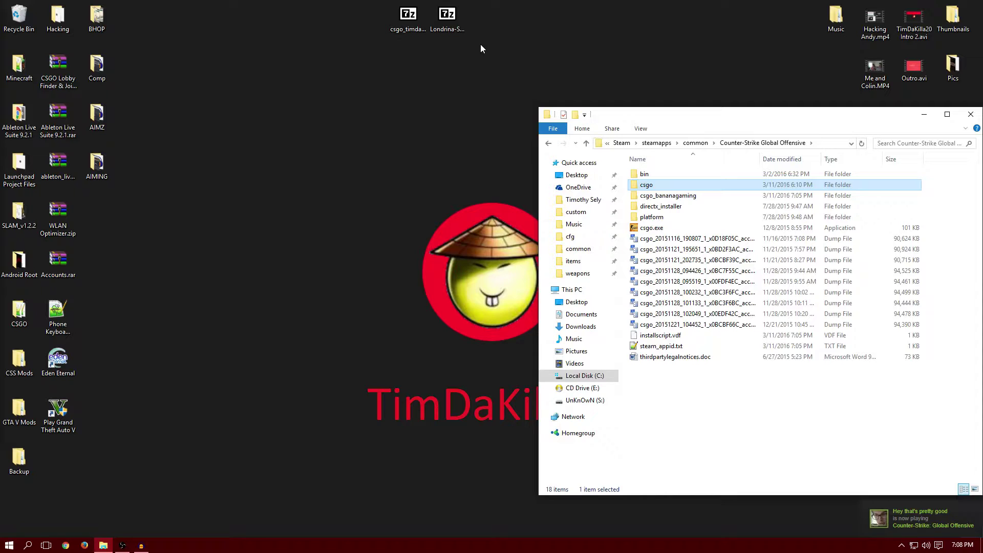
double_click(404, 25)
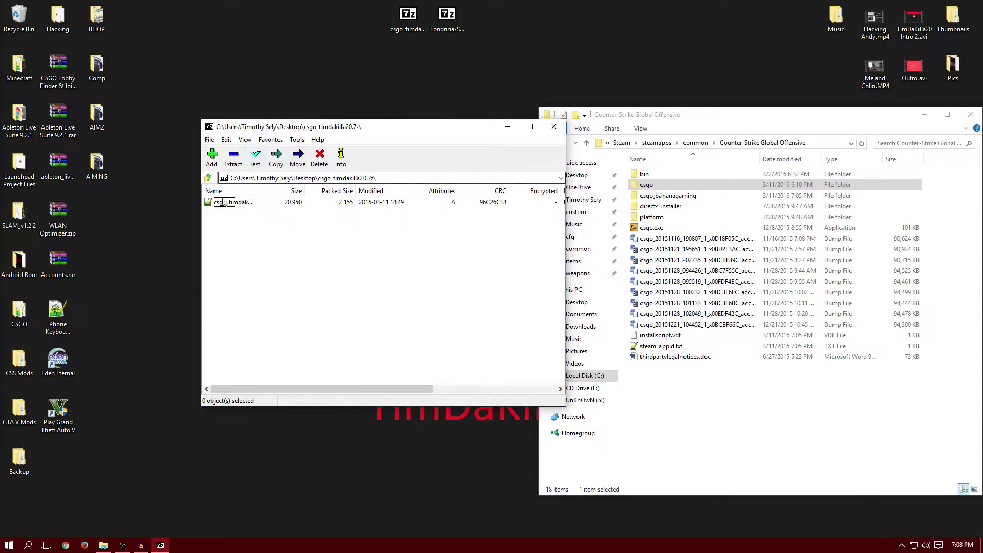
drag(223, 204, 407, 64)
click(552, 128)
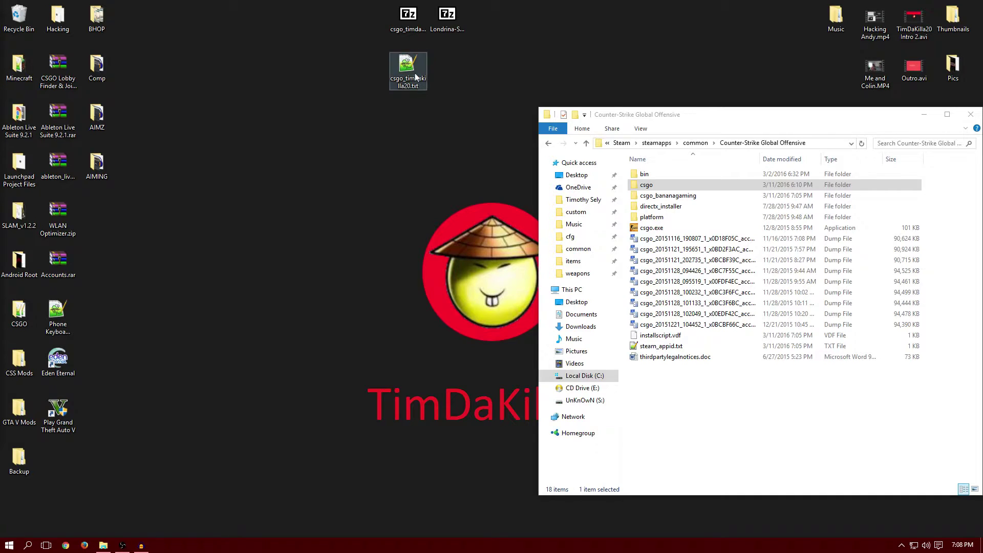
- Open the extracted csgo_timdakilla20.txt in Notepad++ and review its cash award, team award and lobby status text entries
double_click(415, 67)
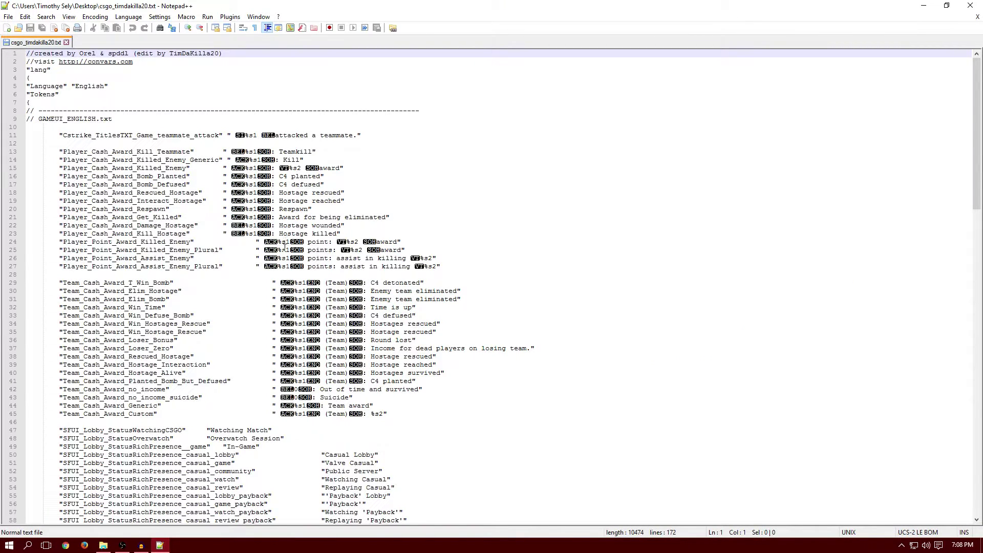
scroll(249, 174, down, 13)
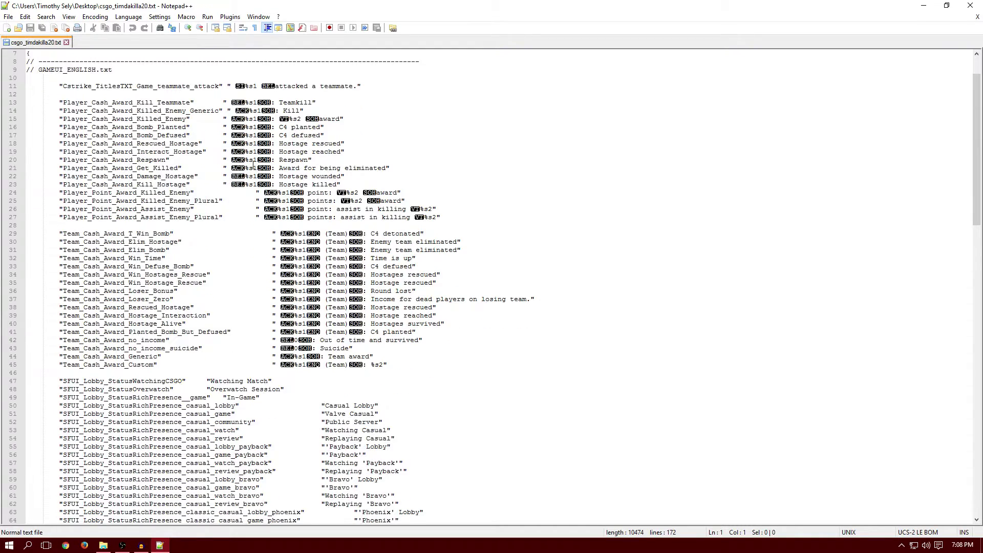
scroll(305, 151, up, 4)
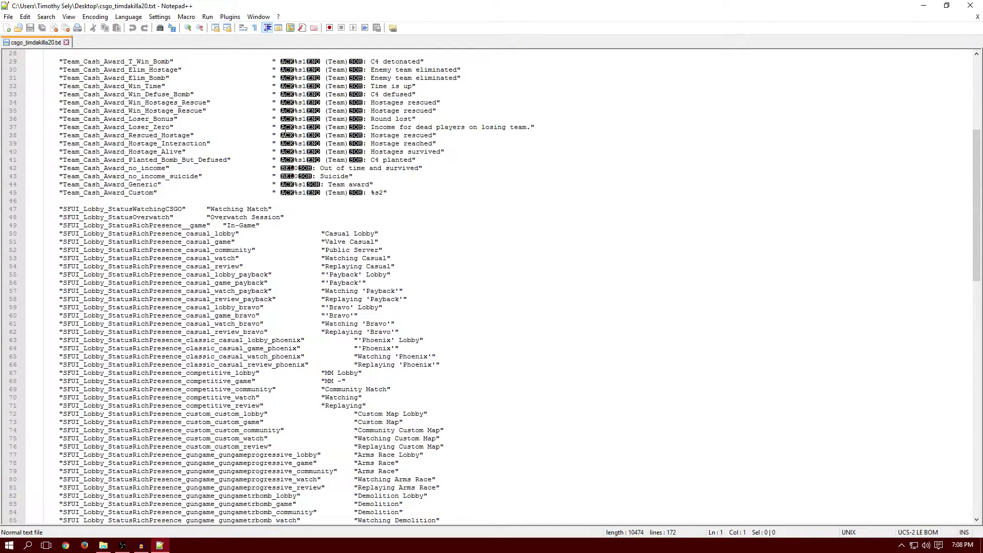
click(282, 134)
click(304, 151)
scroll(219, 398, down, 16)
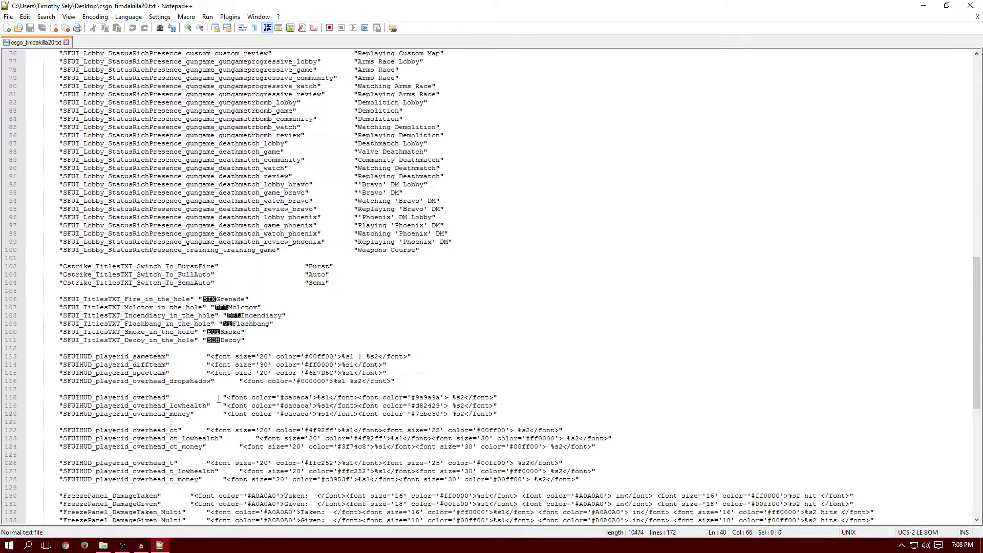
- Compare the color code legend at the end of csgo_timdakilla20.txt with the codes in the text entries above, then close the file
scroll(219, 398, down, 13)
drag(48, 372, 97, 446)
click(103, 451)
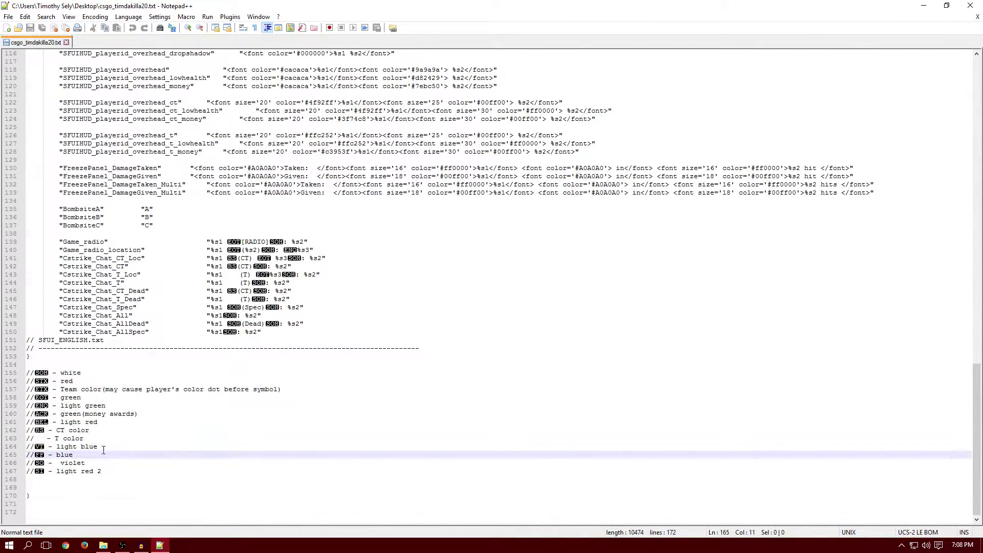
scroll(162, 367, up, 9)
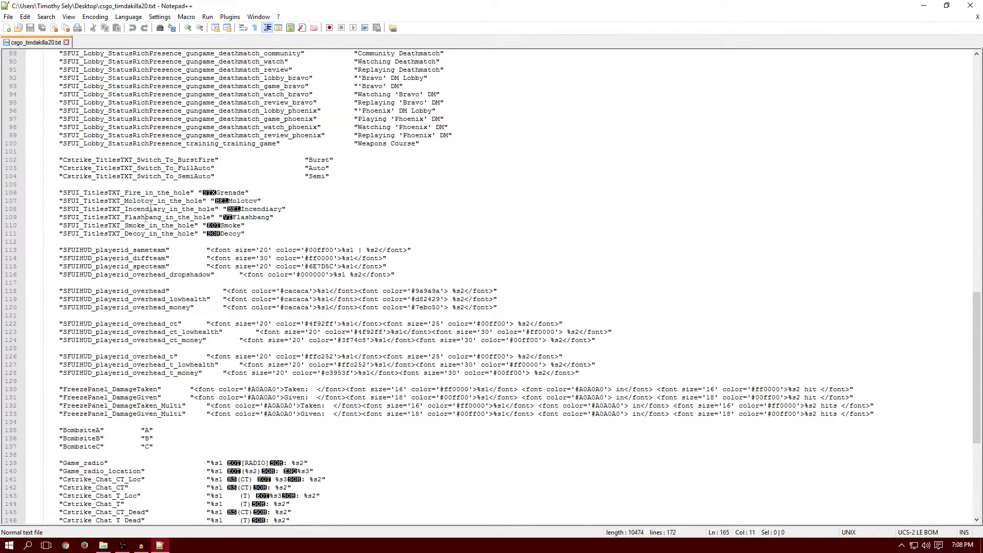
scroll(230, 219, down, 9)
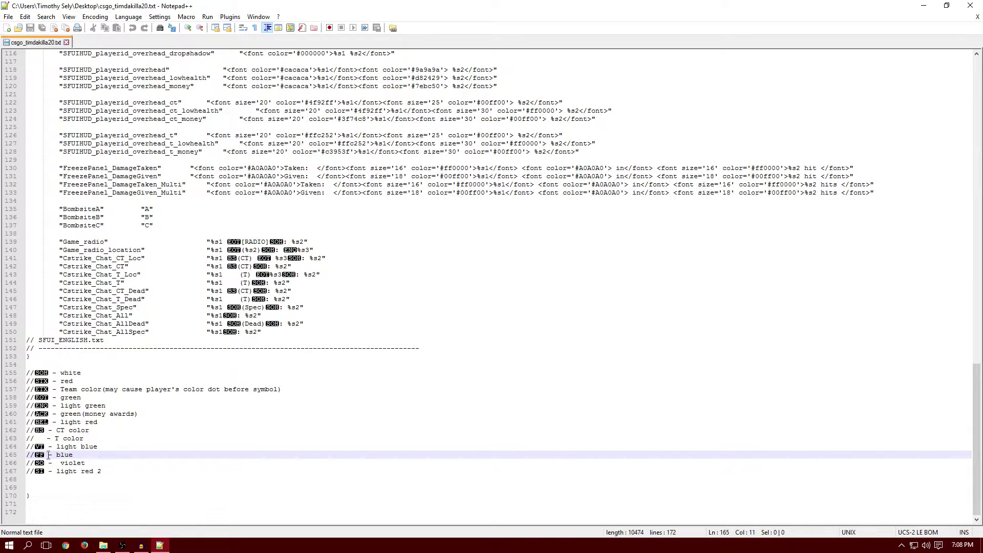
drag(51, 446, 77, 455)
scroll(142, 409, up, 10)
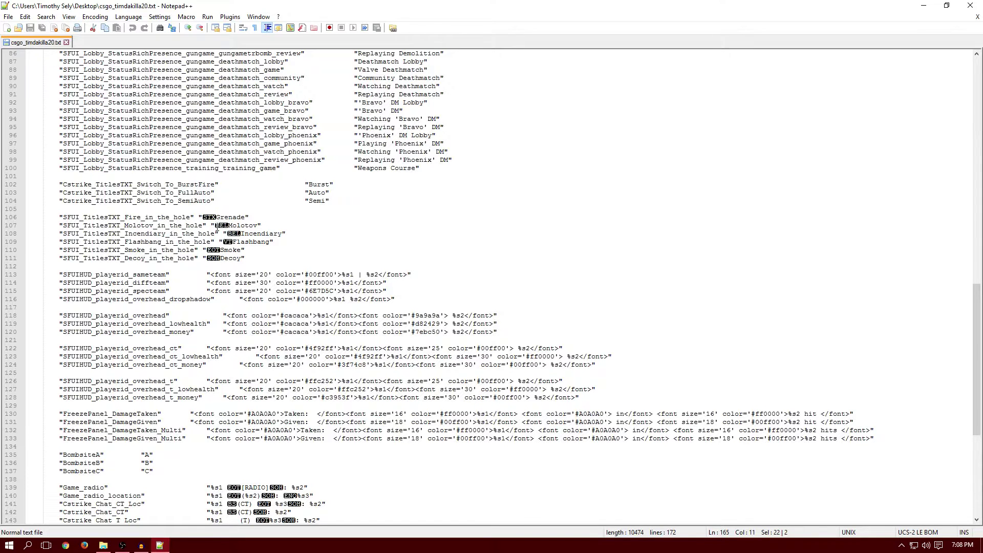
scroll(209, 228, down, 10)
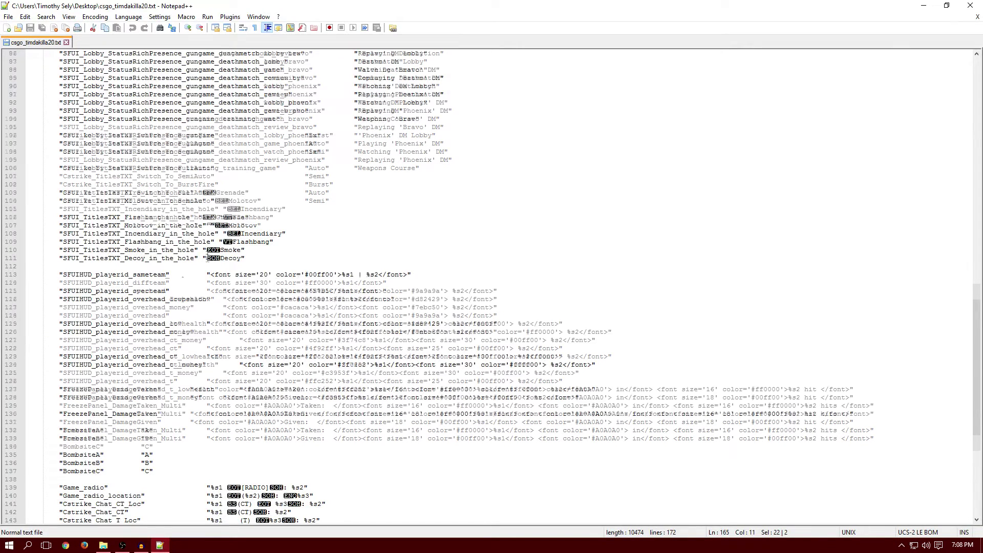
scroll(108, 387, up, 7)
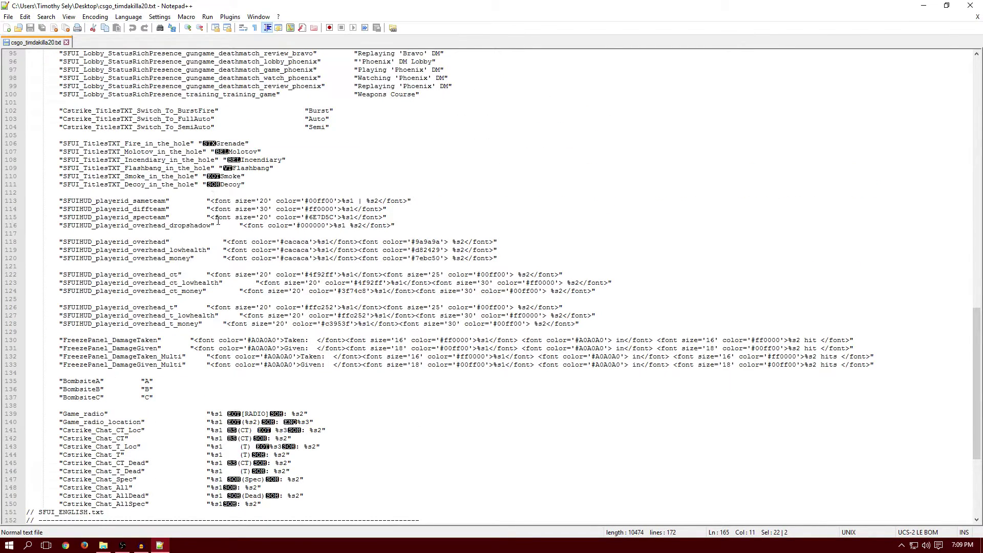
scroll(214, 235, down, 5)
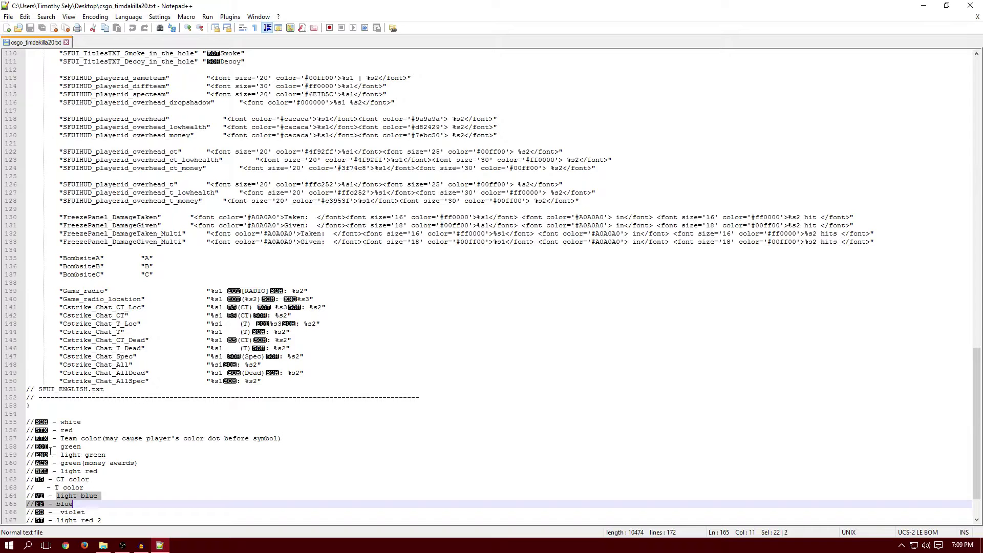
drag(172, 438, 180, 444)
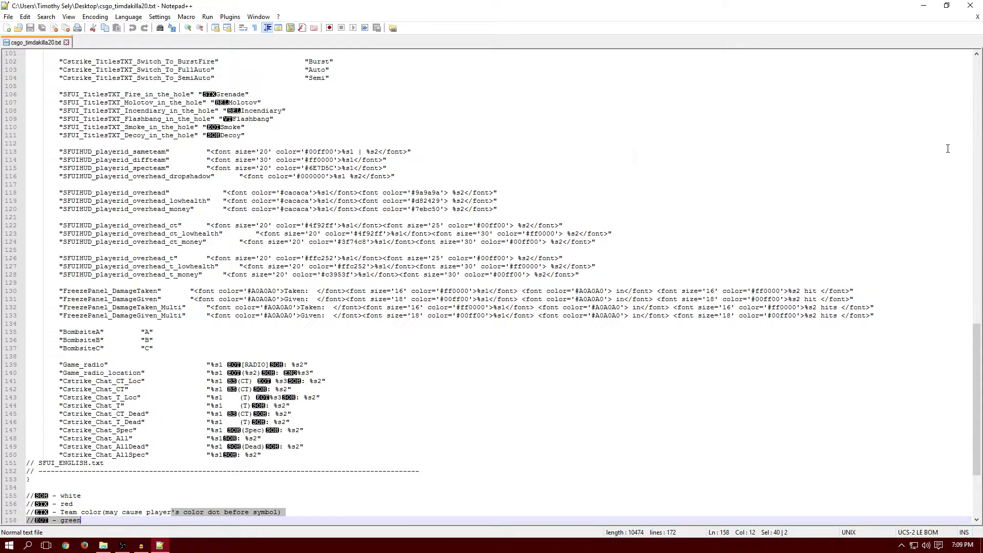
scroll(419, 285, up, 20)
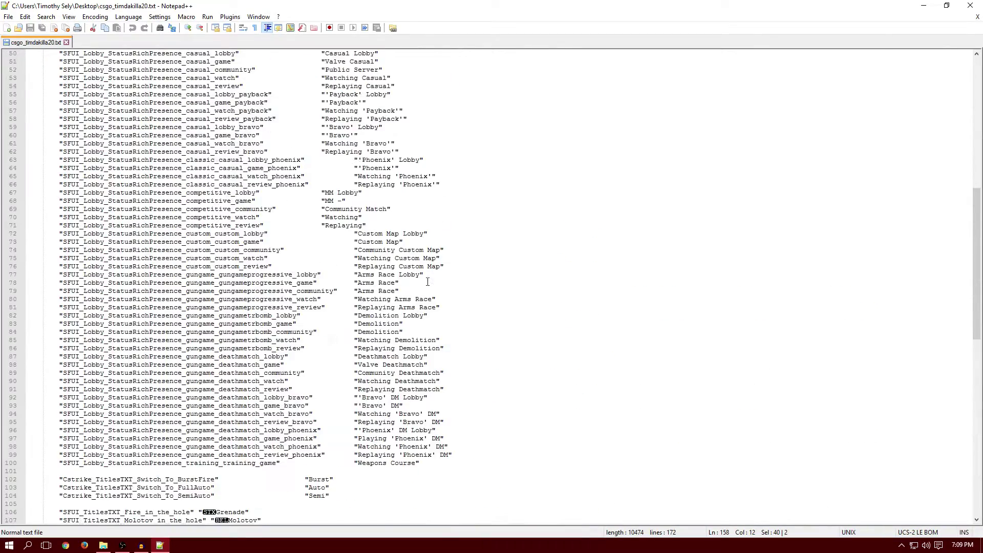
scroll(418, 285, up, 8)
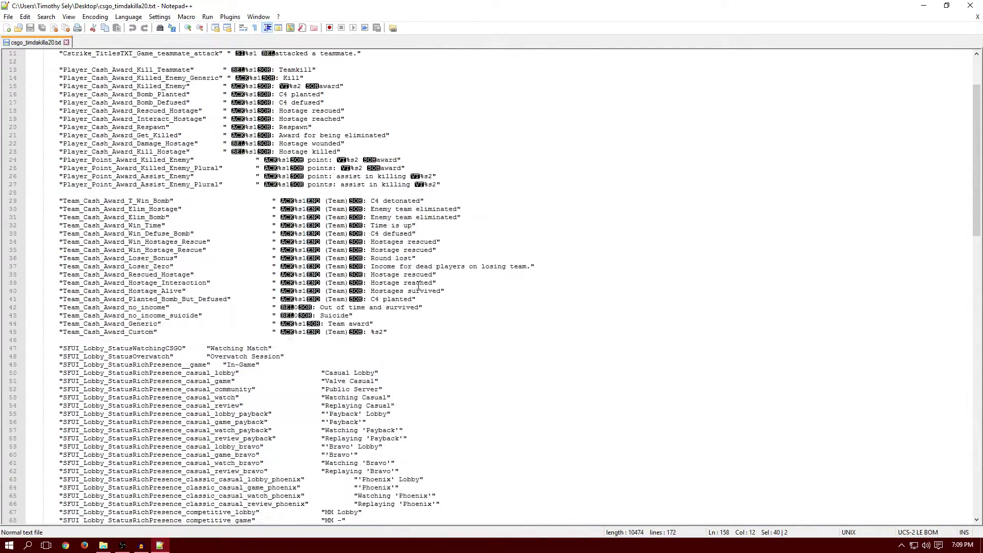
click(970, 5)
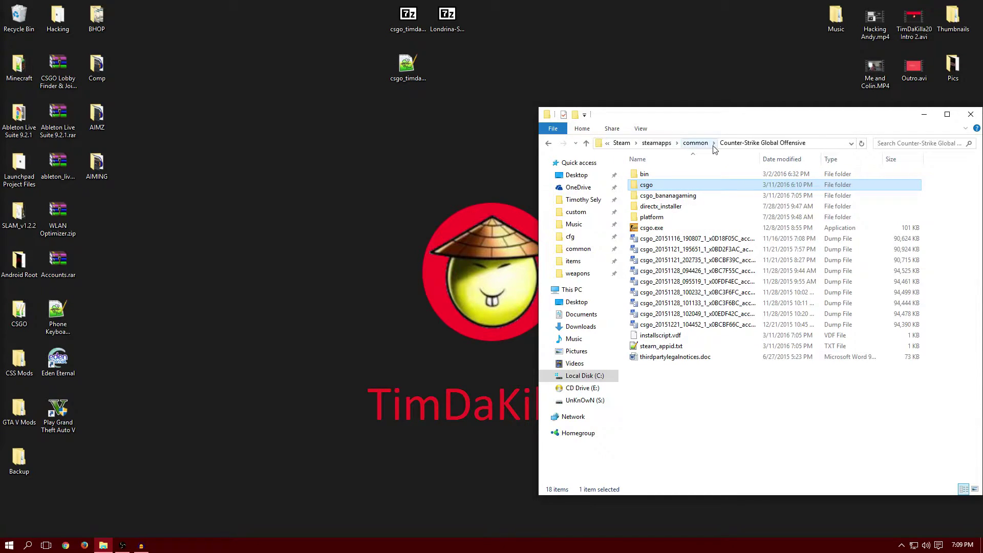
- Move csgo_timdakilla20.txt from the desktop into the game's csgo\resource folder
double_click(703, 186)
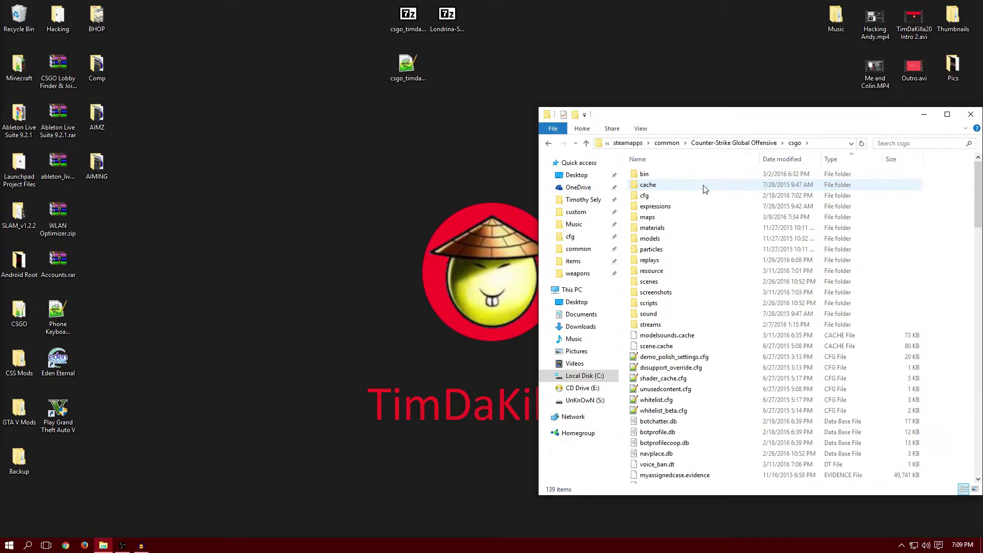
double_click(668, 271)
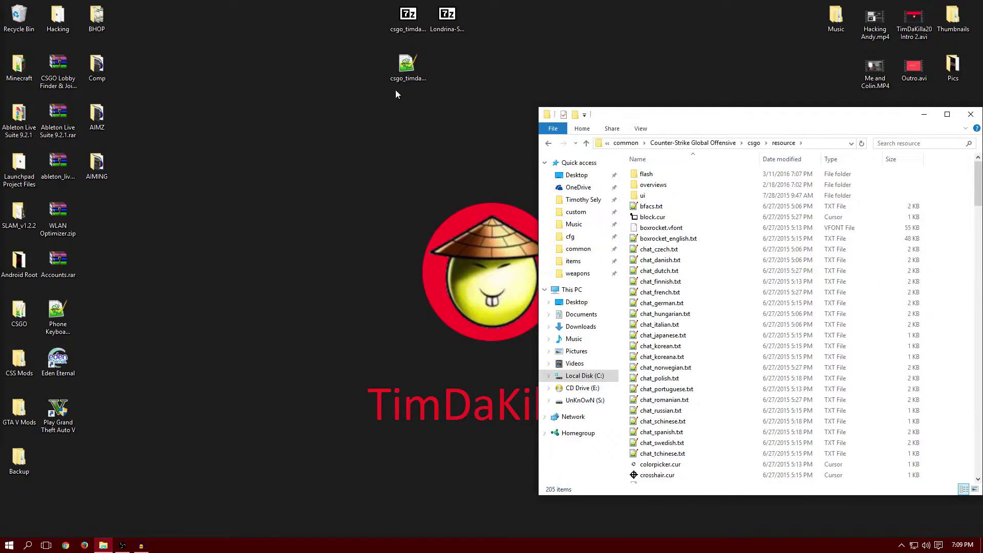
click(405, 69)
drag(405, 69, 623, 250)
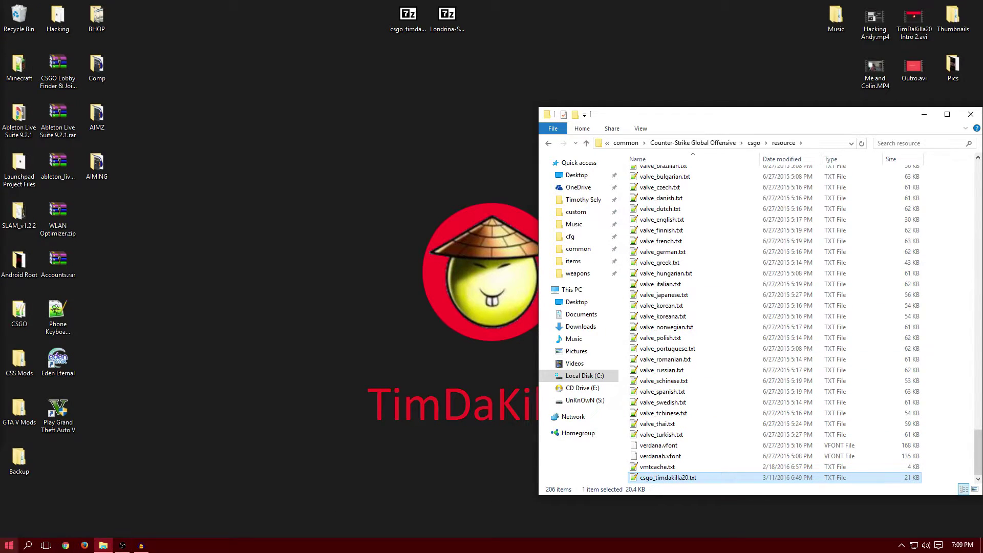
- Switch to Steam and open the properties of Counter-Strike: Global Offensive from the game library
click(10, 545)
click(183, 291)
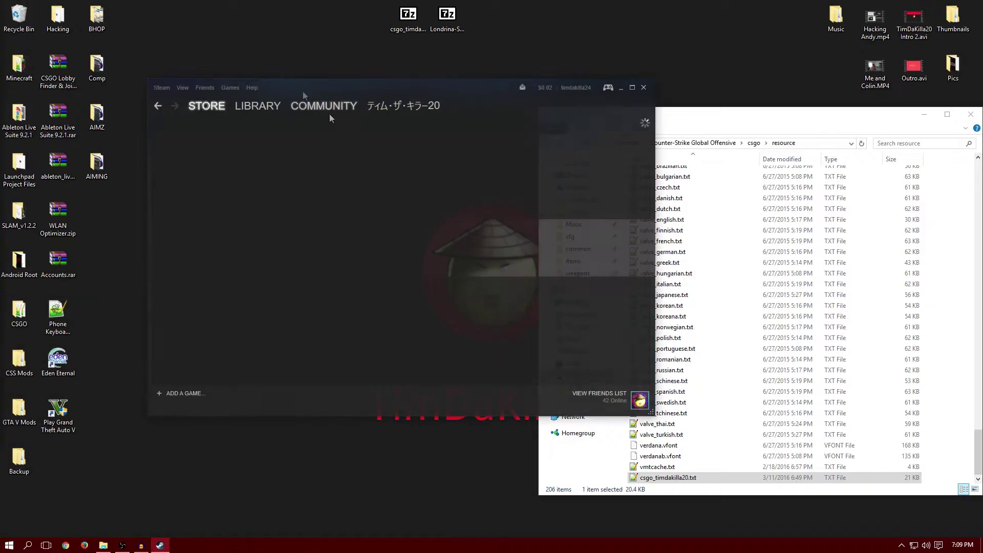
click(258, 108)
drag(301, 83, 177, 93)
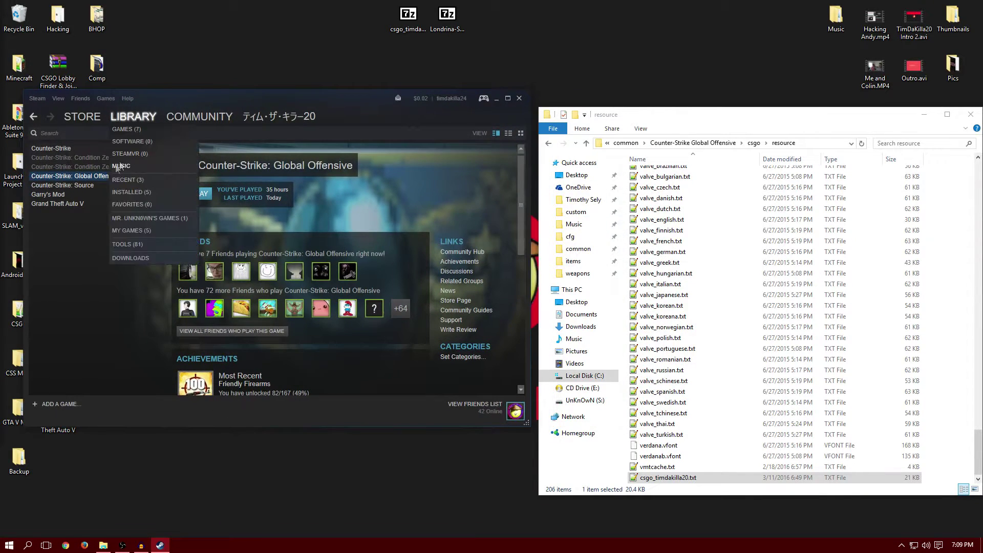
right_click(94, 176)
click(112, 319)
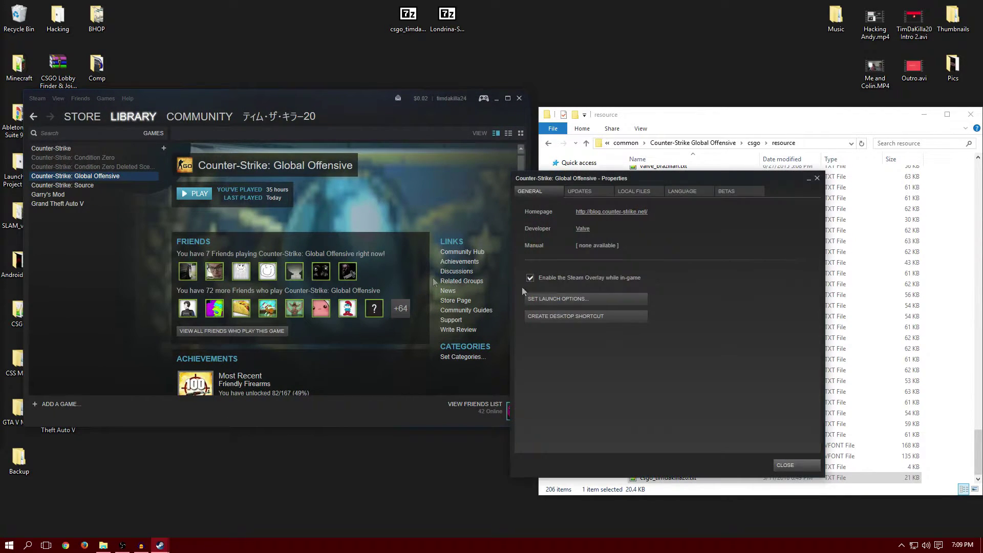
- Replace the -language value in the game's launch options with timdakilla20, confirm it, and close the properties
click(562, 298)
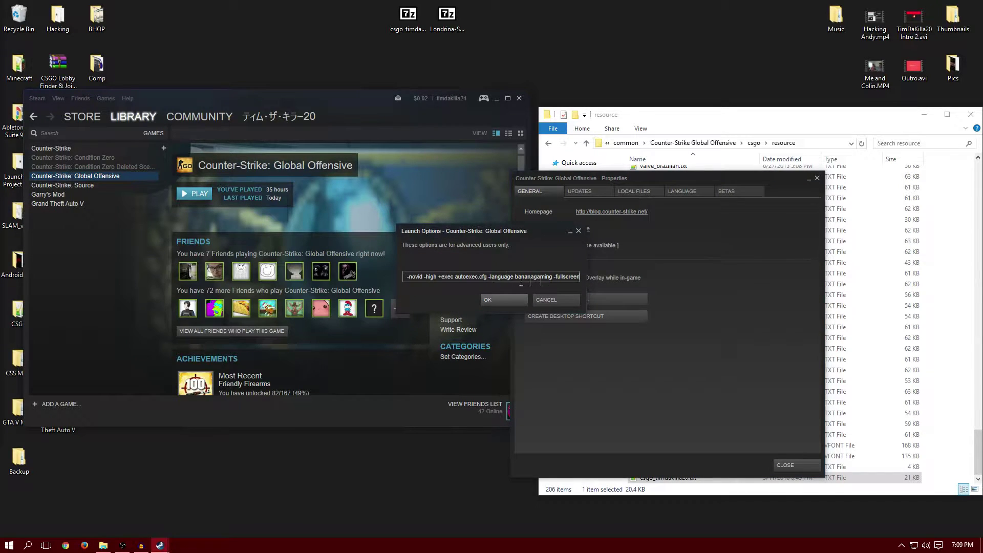
drag(514, 279, 544, 280)
key(BackSpace)
text(timdakilla20)
drag(541, 242, 345, 239)
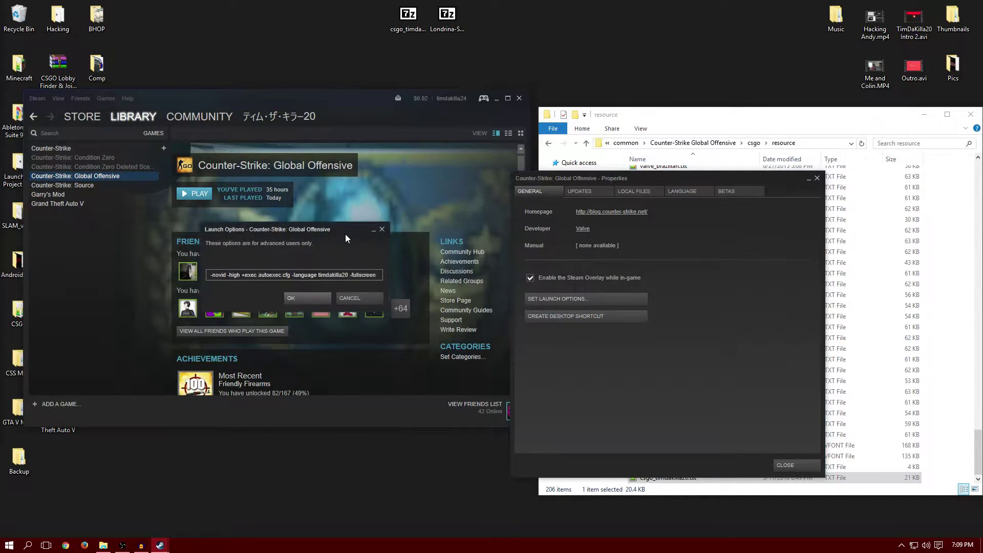
drag(705, 177, 439, 158)
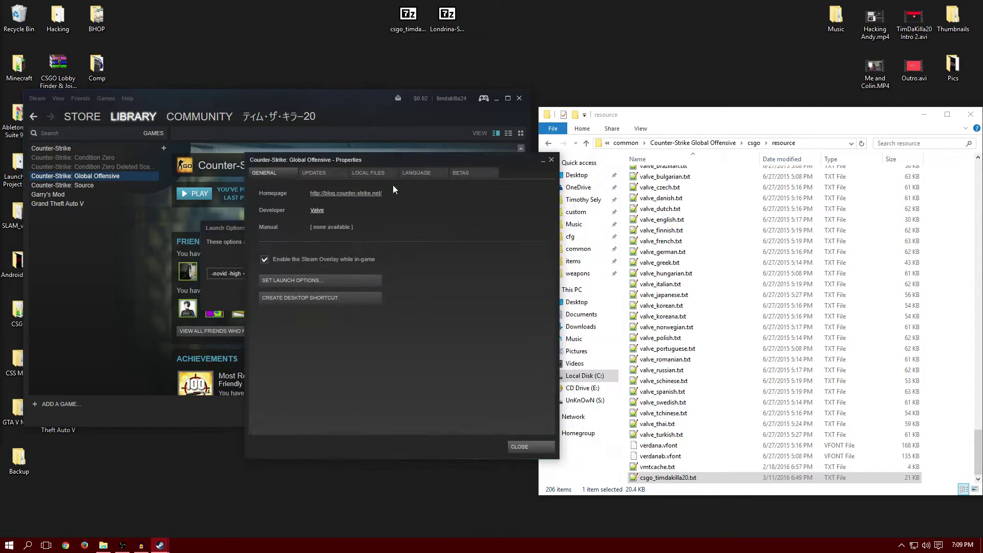
drag(226, 229, 393, 254)
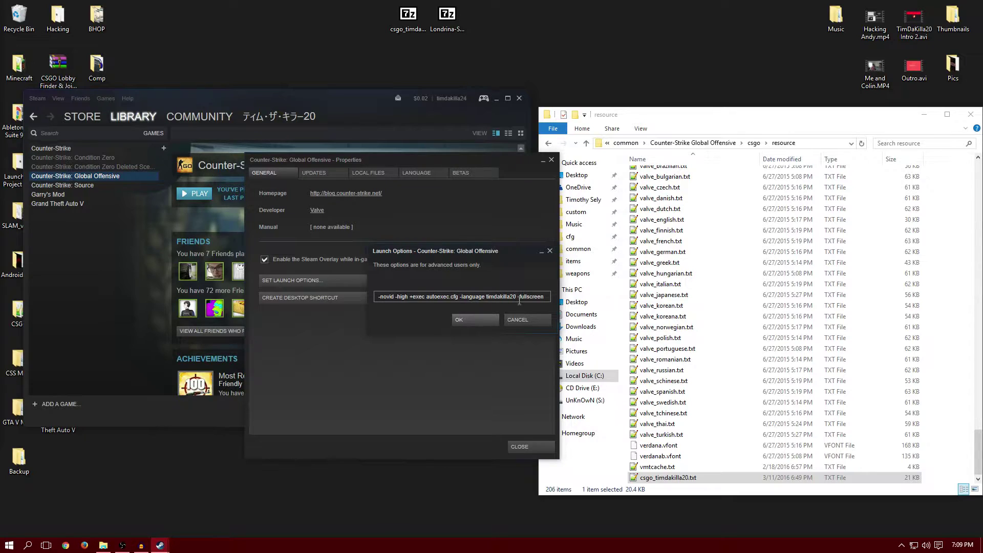
click(480, 319)
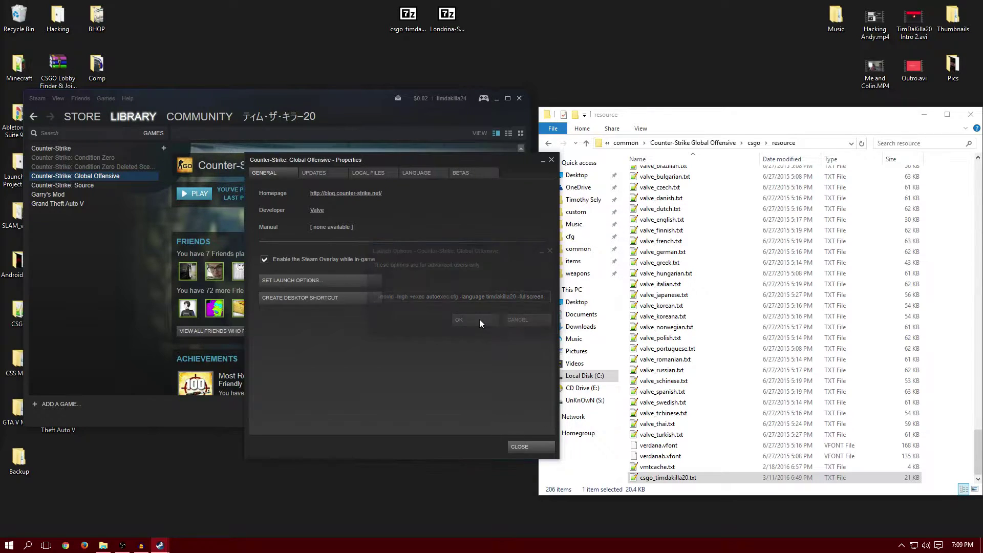
click(518, 446)
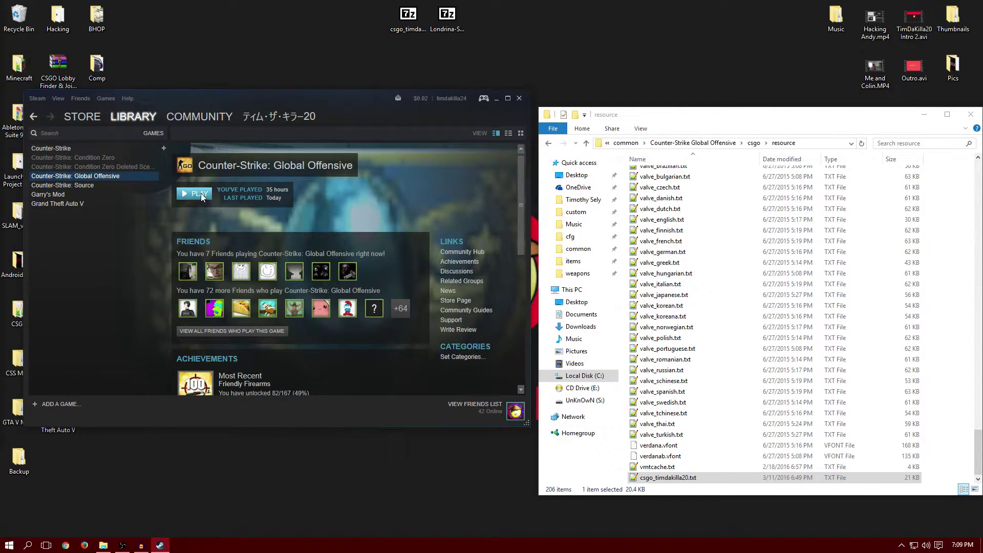
- Launch Counter-Strike: Global Offensive, run exec autoexec in the developer console, and close the console
click(200, 194)
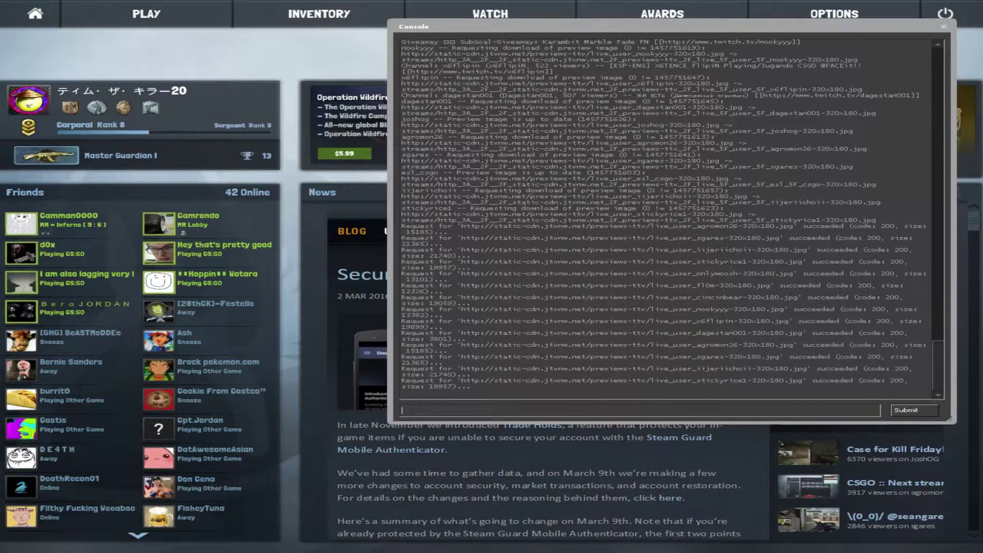
text(exec auto)
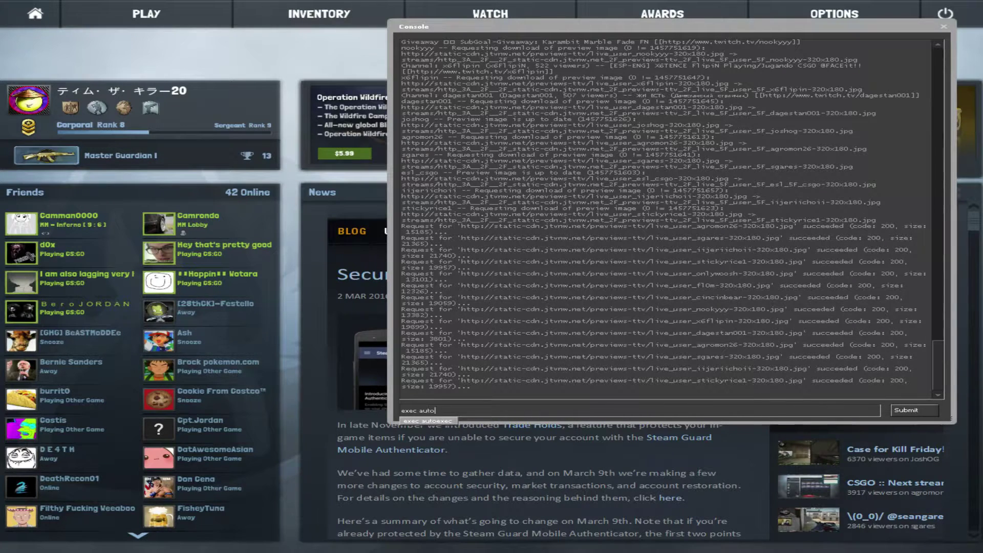
text(xec)
key(Return)
key(Escape)
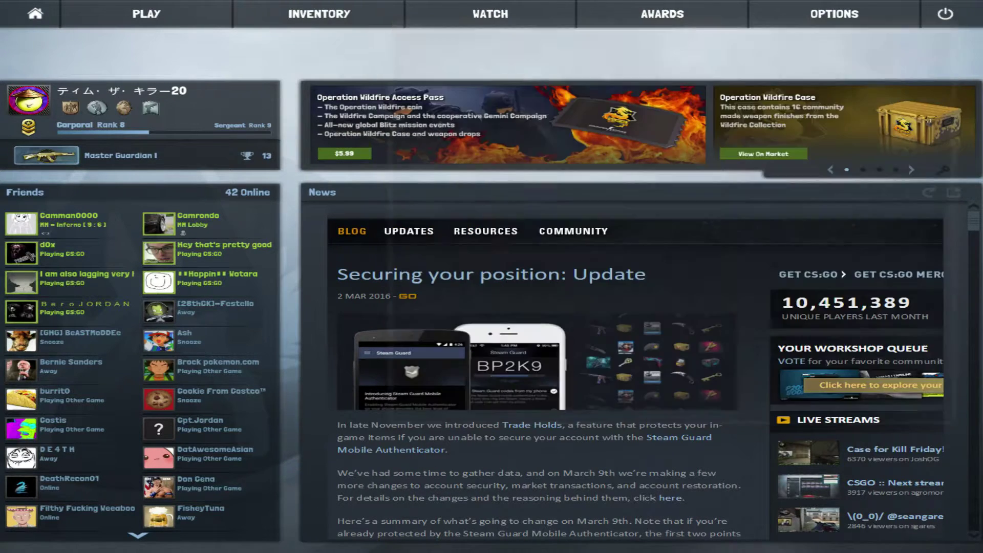
- Inspect the AK-47 | Emerald Pinstripe in the game inventory to view the custom font
click(316, 28)
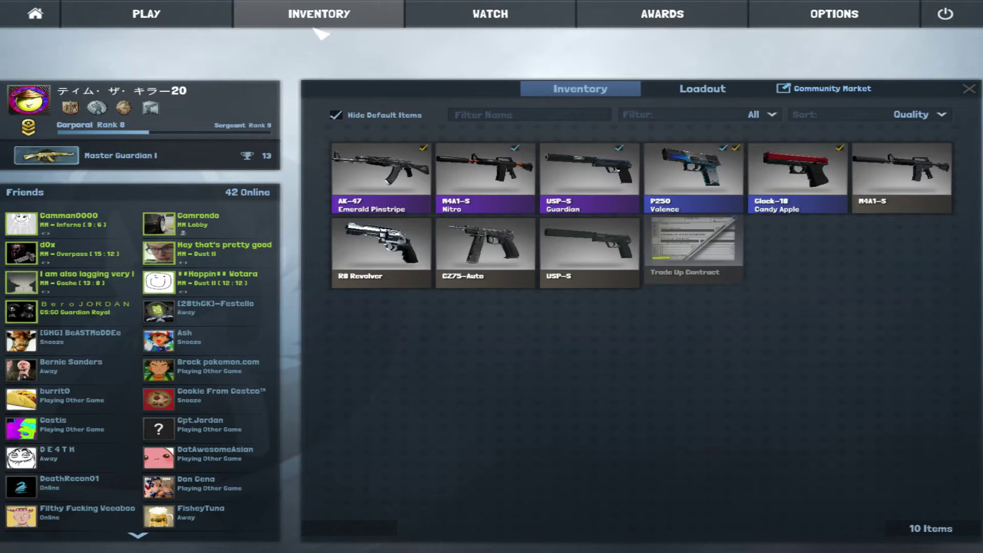
right_click(385, 195)
click(395, 203)
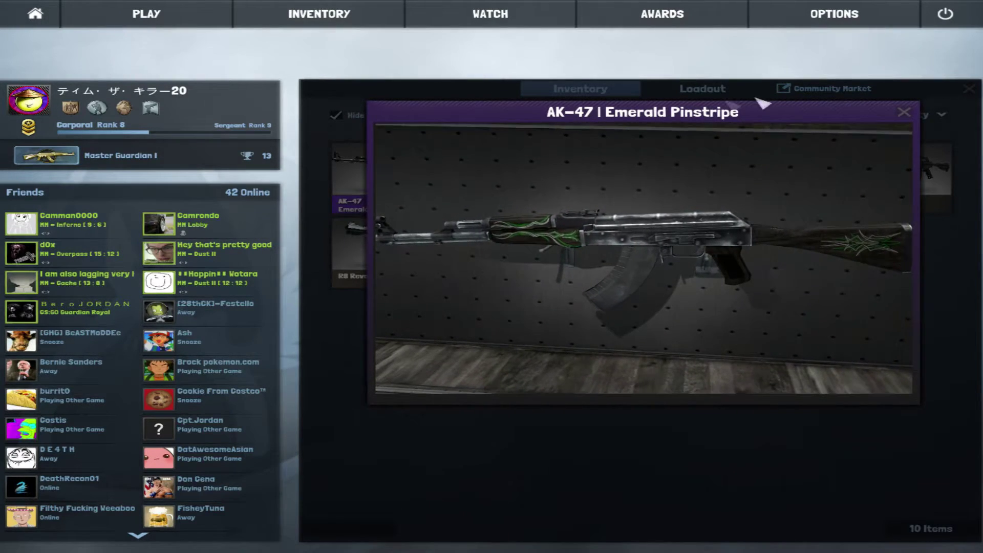
- Close the weapon inspection, leave the inventory, and start a Casual match with the Active Duty Group maps
click(905, 112)
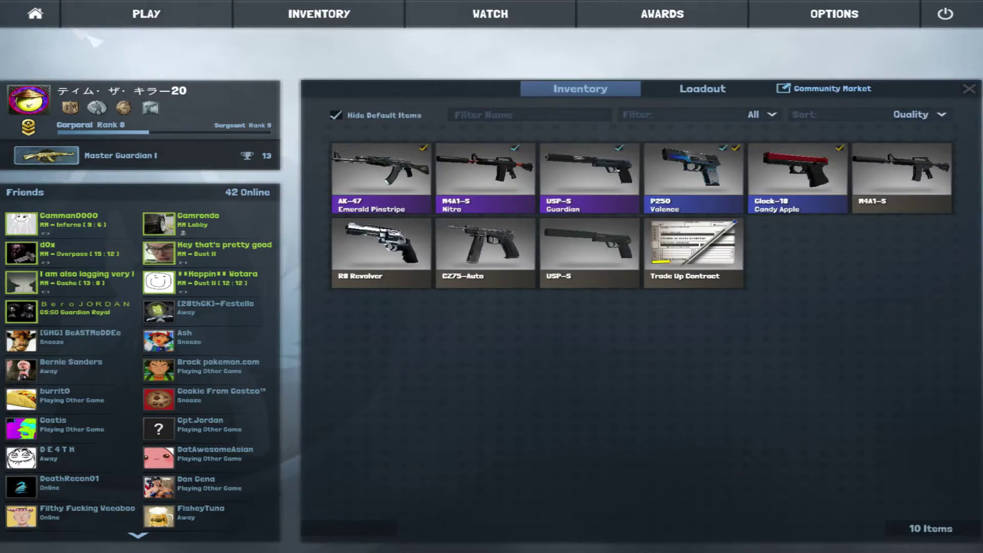
click(35, 14)
click(134, 15)
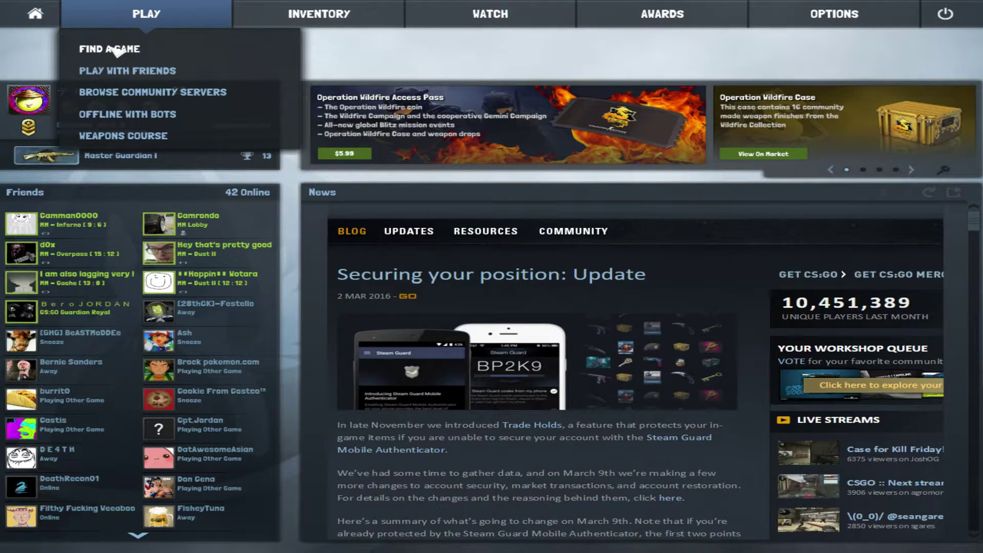
click(111, 49)
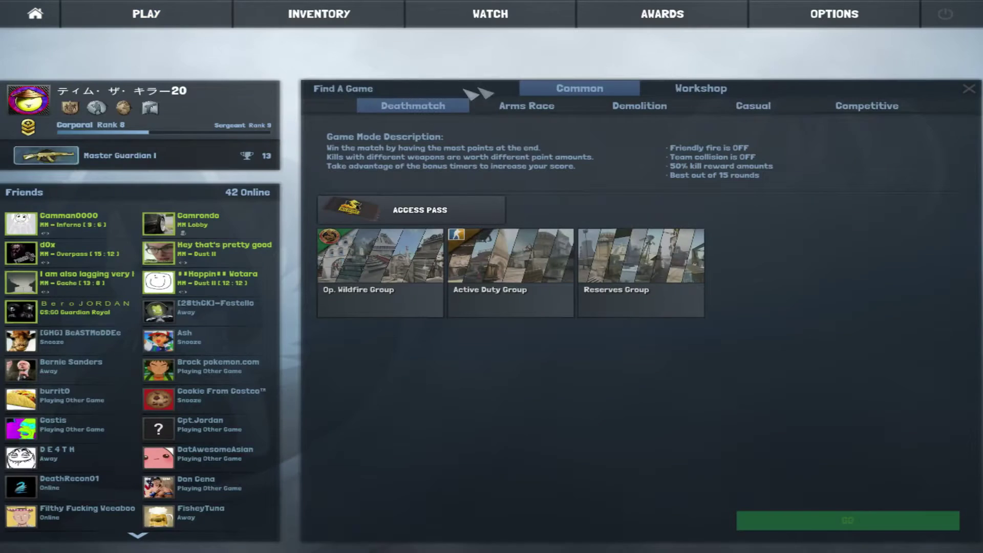
click(763, 108)
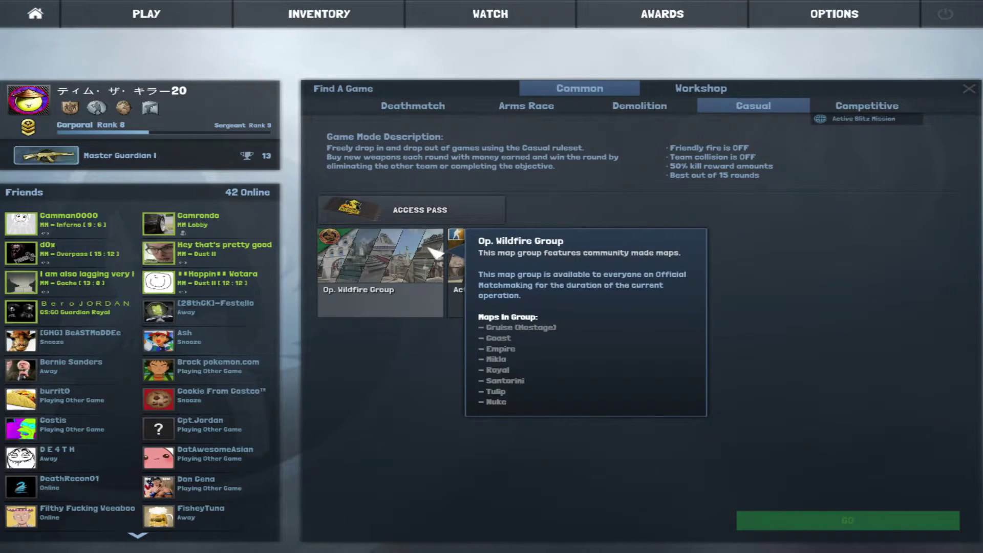
click(397, 269)
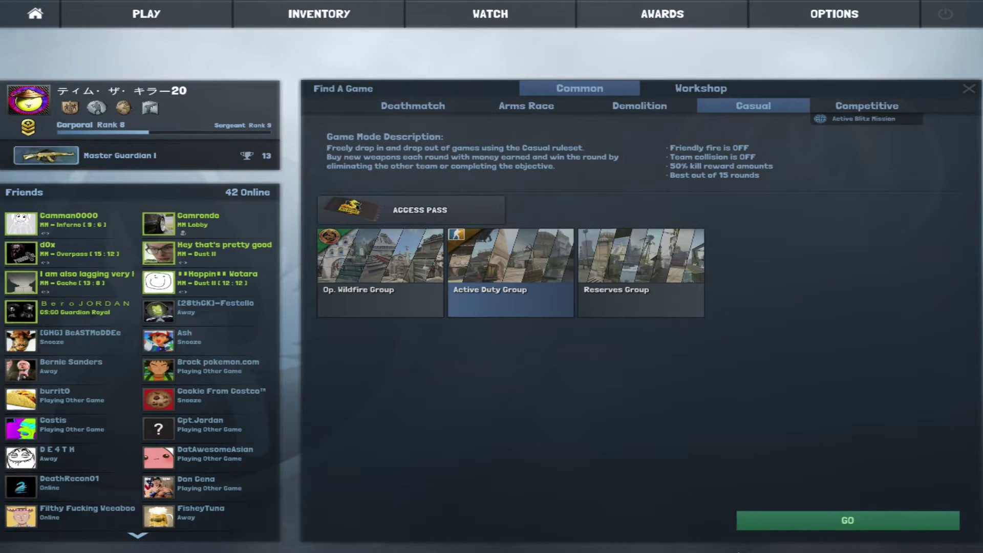
click(759, 527)
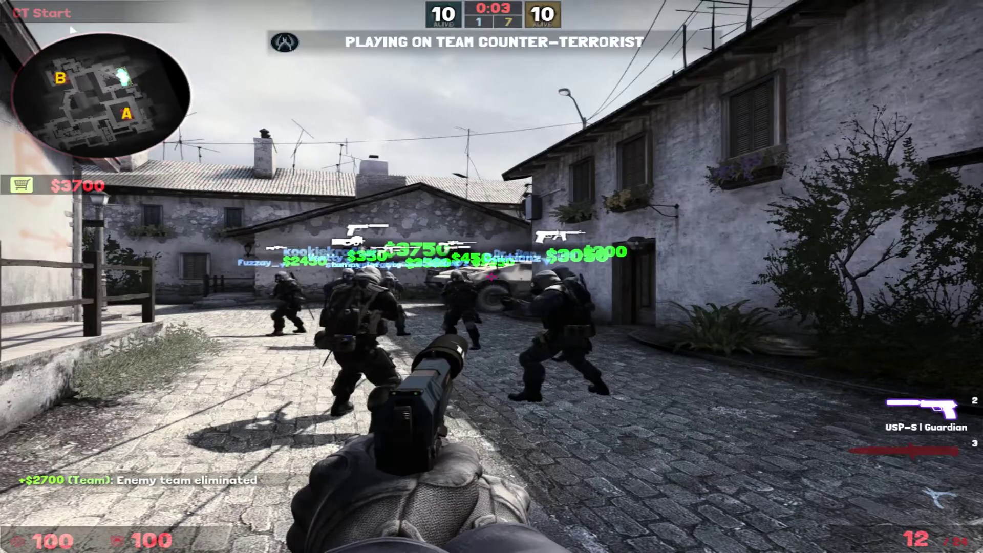
- Swap between the knife and the USP-S at the Counter-Terrorist spawn, and buy the M4A1-S rifle
key(3)
key(2)
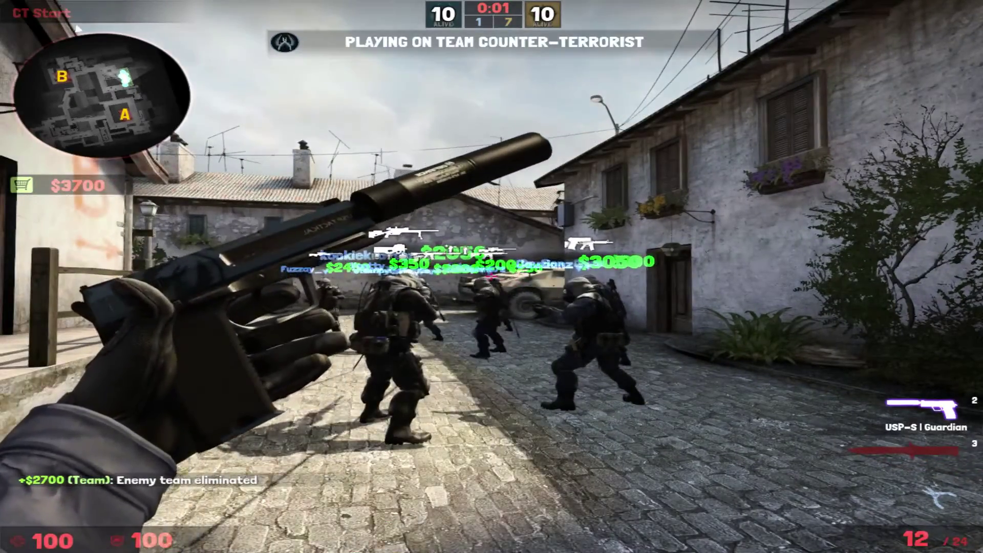
key(F3)
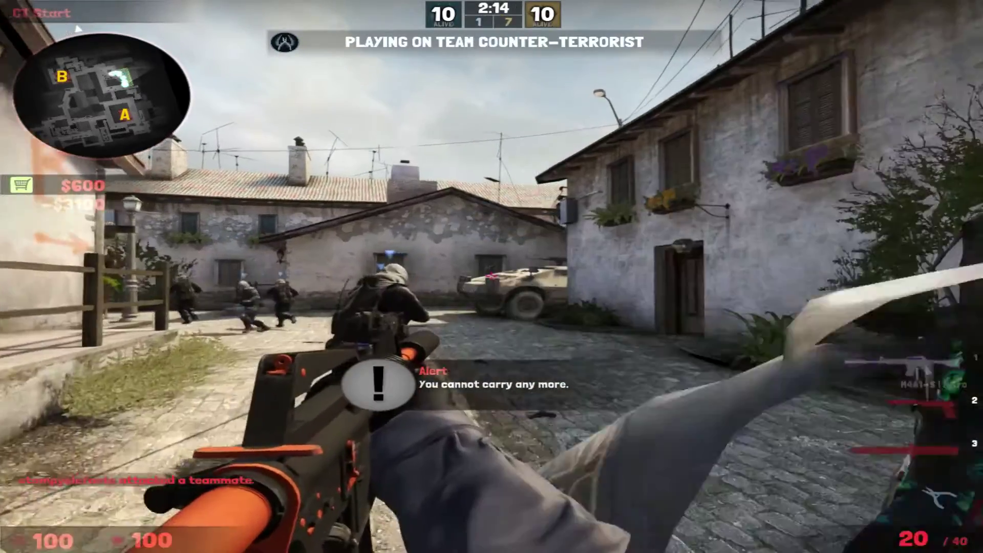
- Cycle through the rifle, pistol and knife to view the weapon names in the custom font, ending on the M4A1-S
key(3)
key(1)
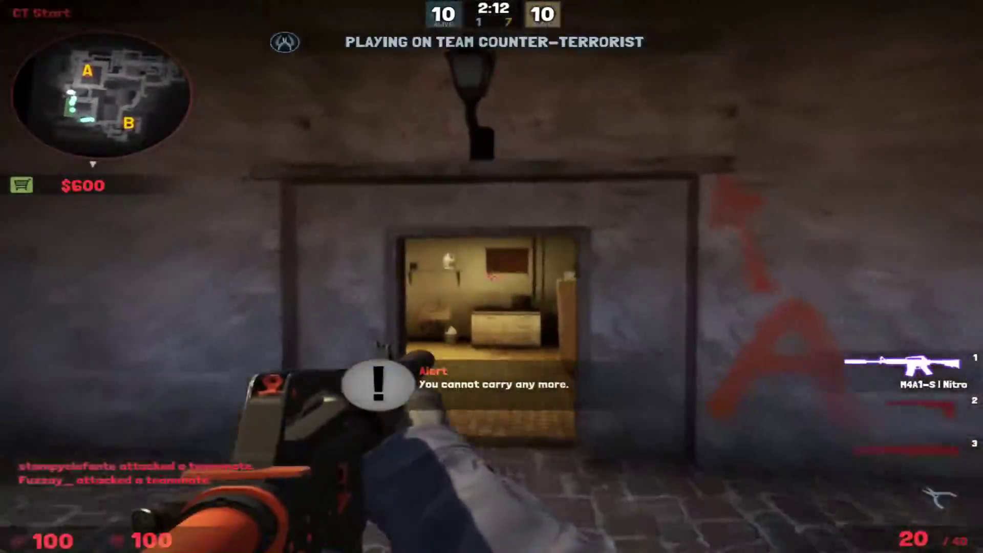
key(3)
key(2)
key(1)
key(3)
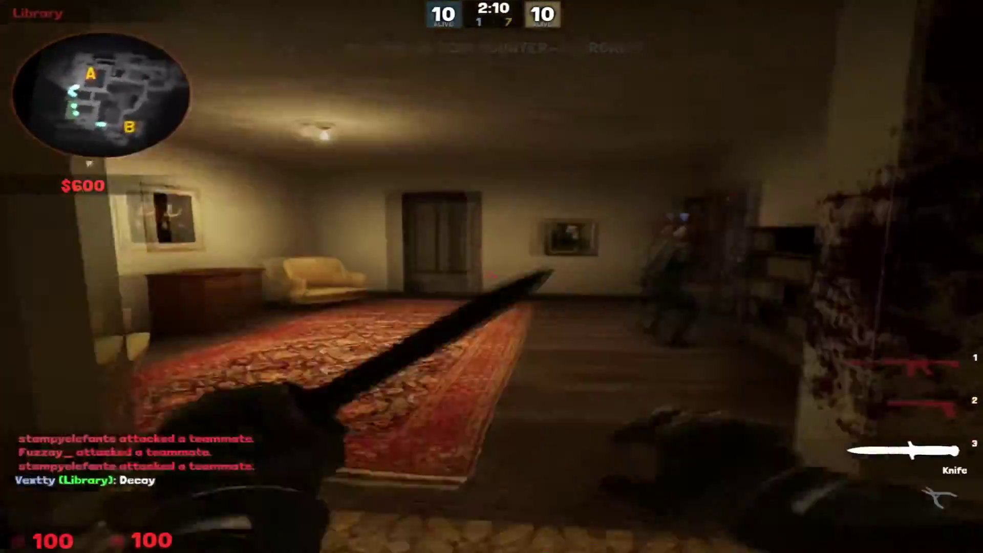
key(1)
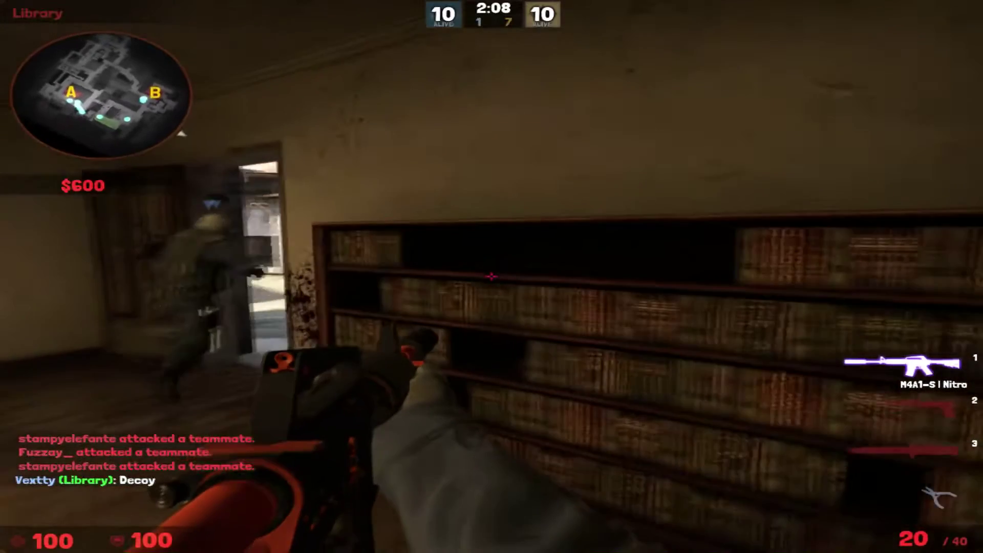
- Open the chat to all players to examine the colored messages, and close it without sending anything
key(y)
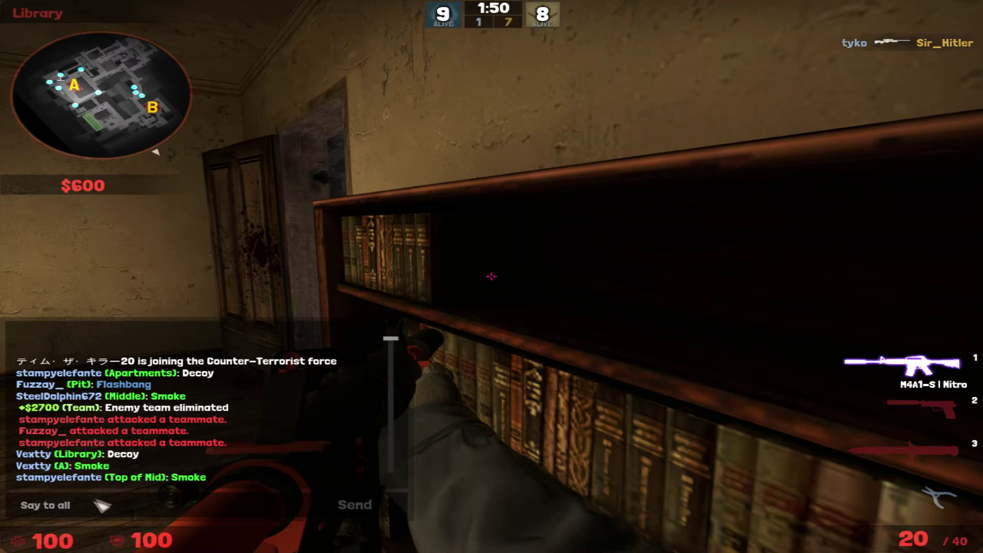
text(gl)
key(BackSpace)
key(BackSpace)
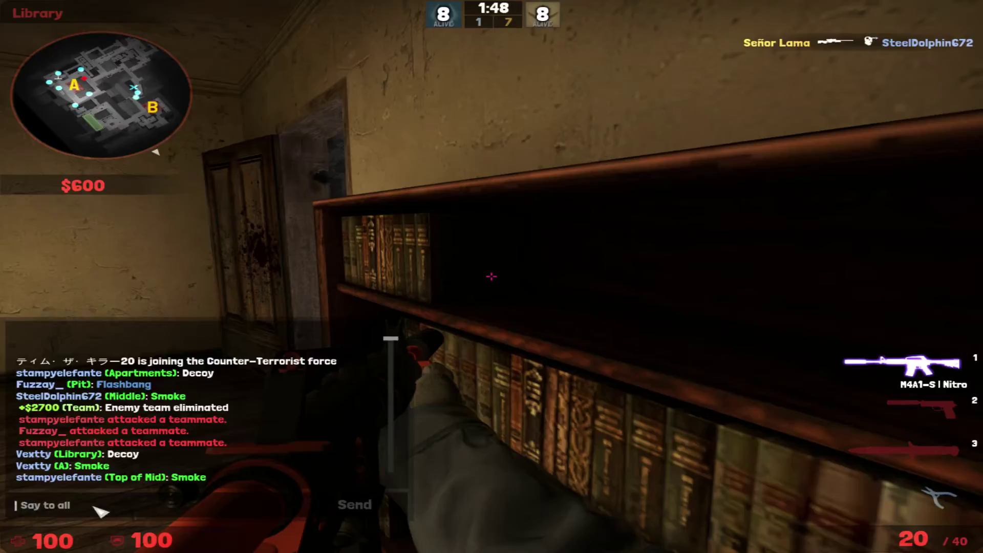
key(Escape)
- Advance past bombsite A into the Apartments and shoot the enemy in the corridor with the M4A1-S
key(w)
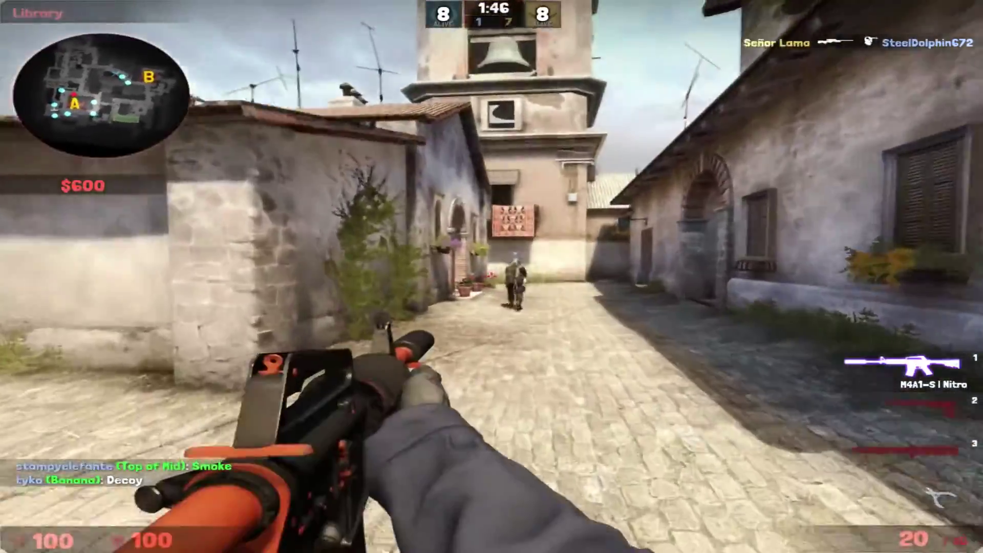
key(w)
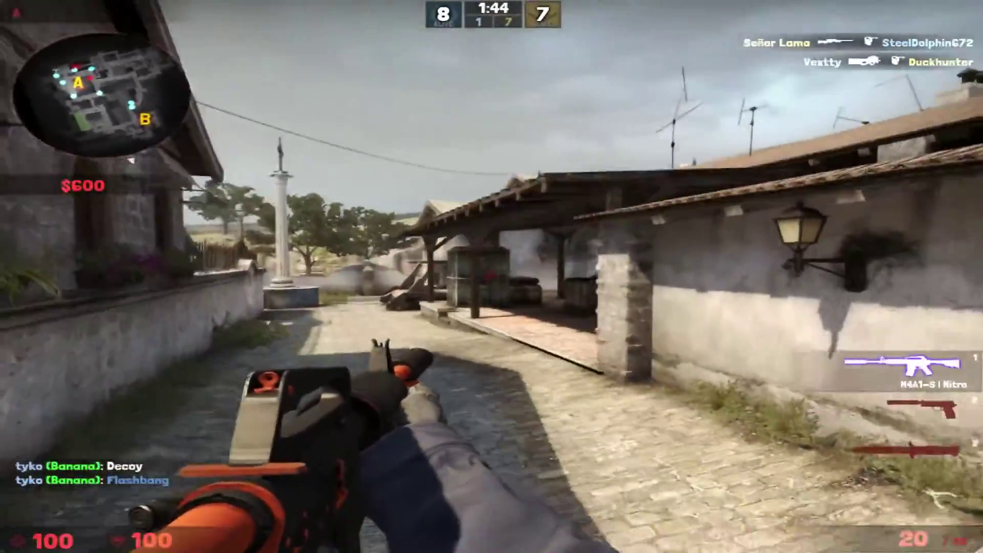
key(w)
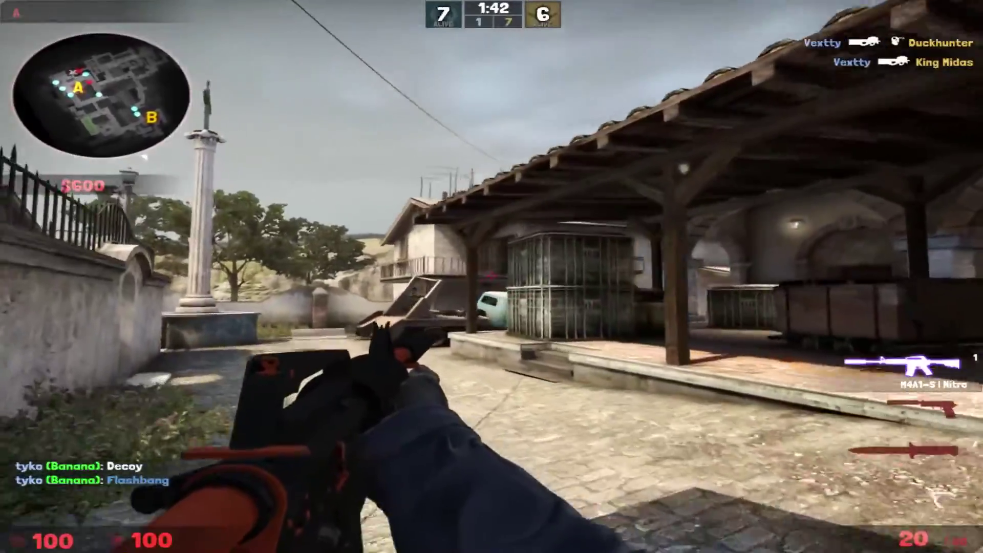
key(w)
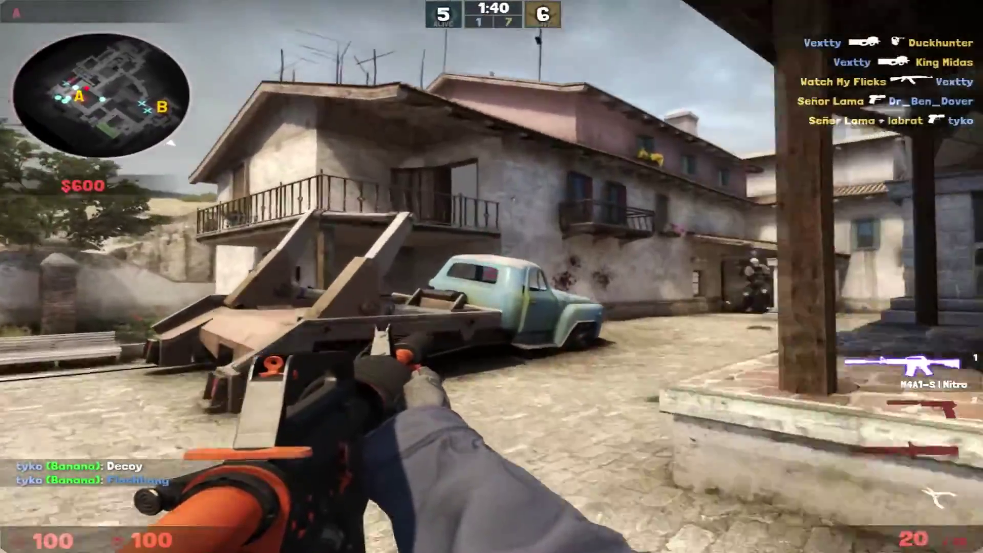
key(w)
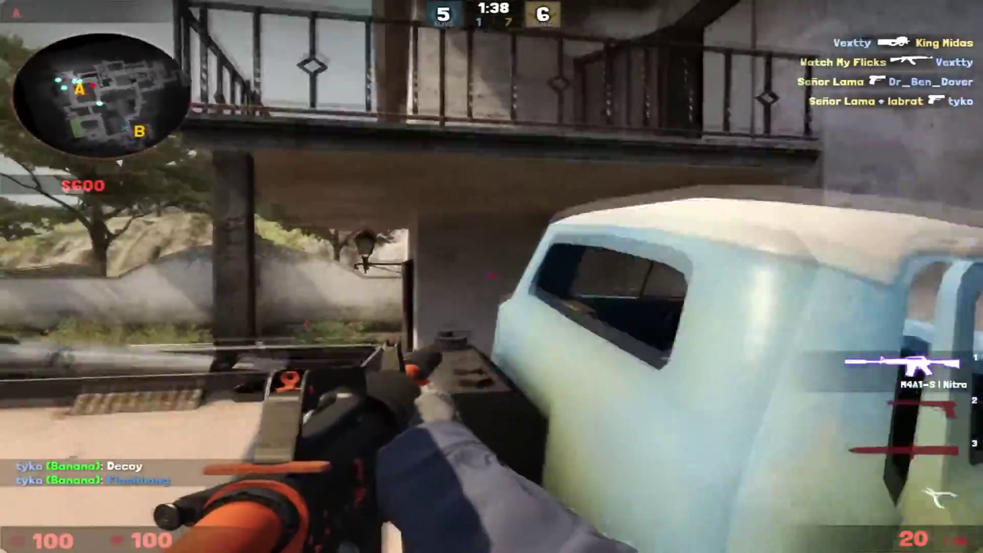
key(w)
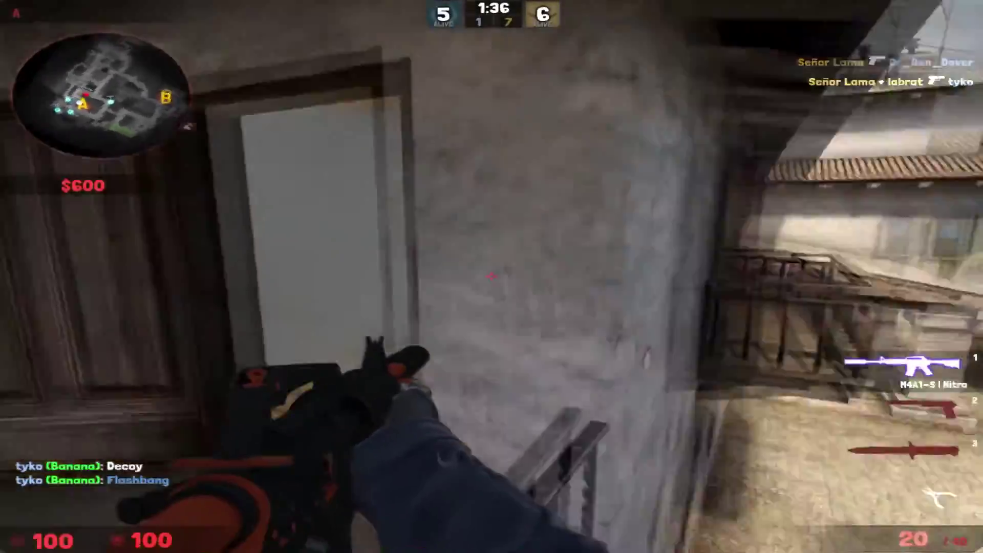
key(w)
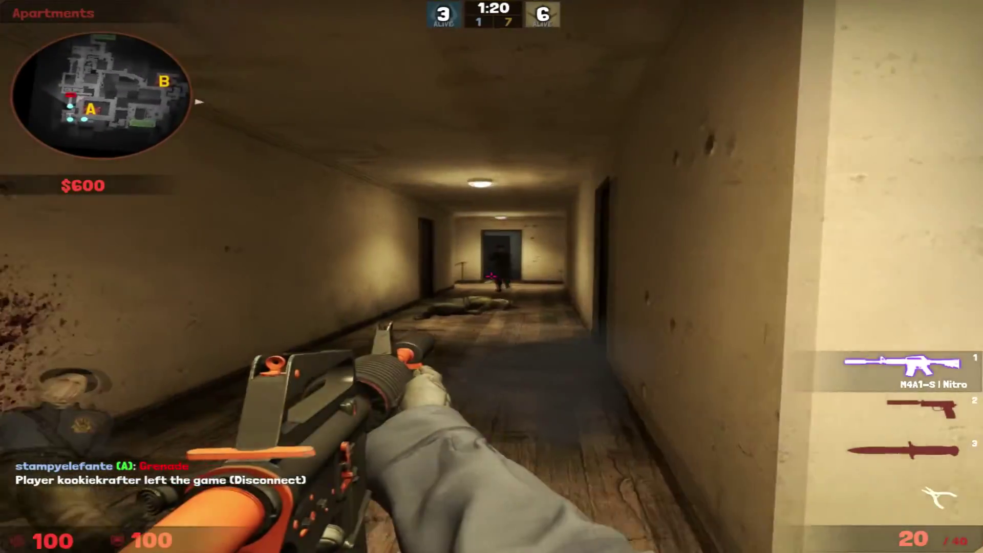
click(491, 276)
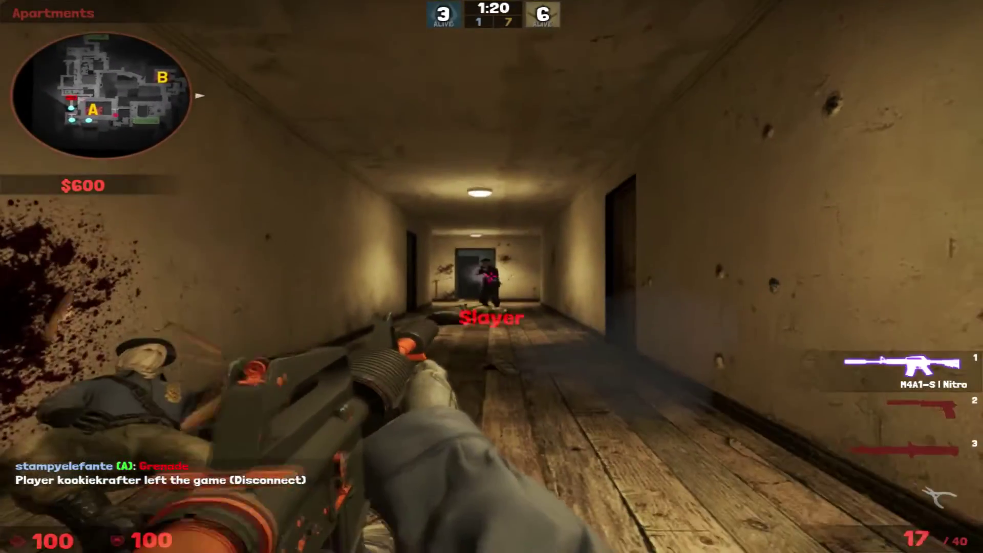
click(491, 276)
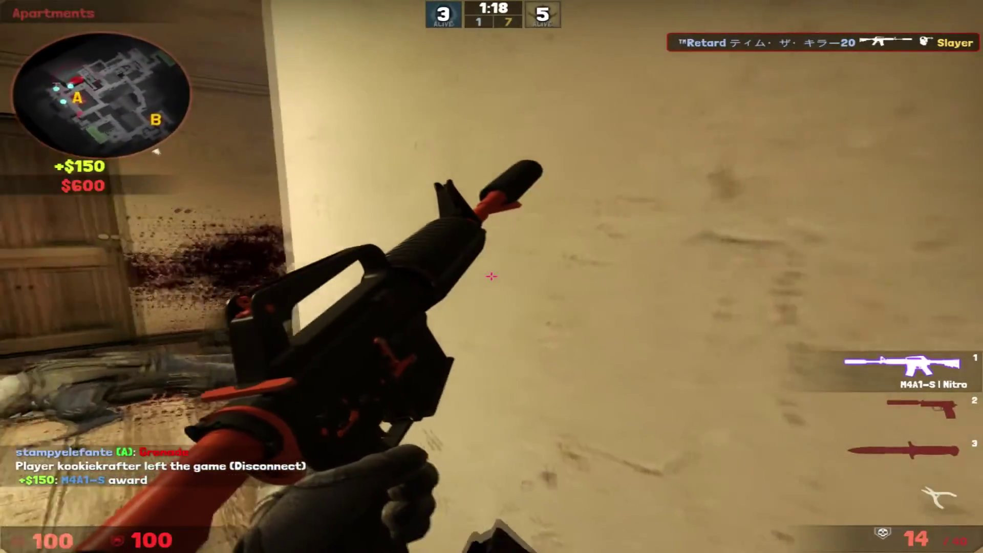